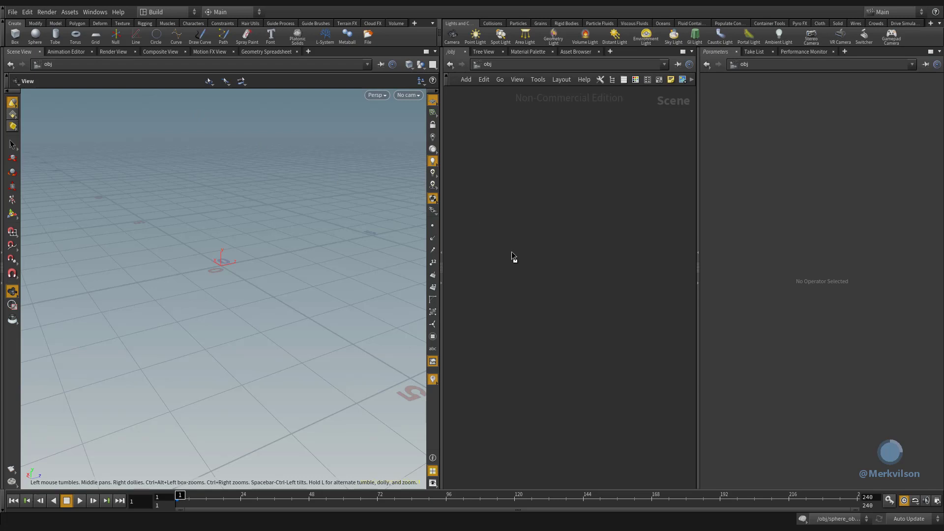
- Place a sphere in the scene and add a Transform node wired below sphere1 inside its network
{"action": "left_click", "coordinate": [511, 252]}
{"action": "key", "text": "Tab"}
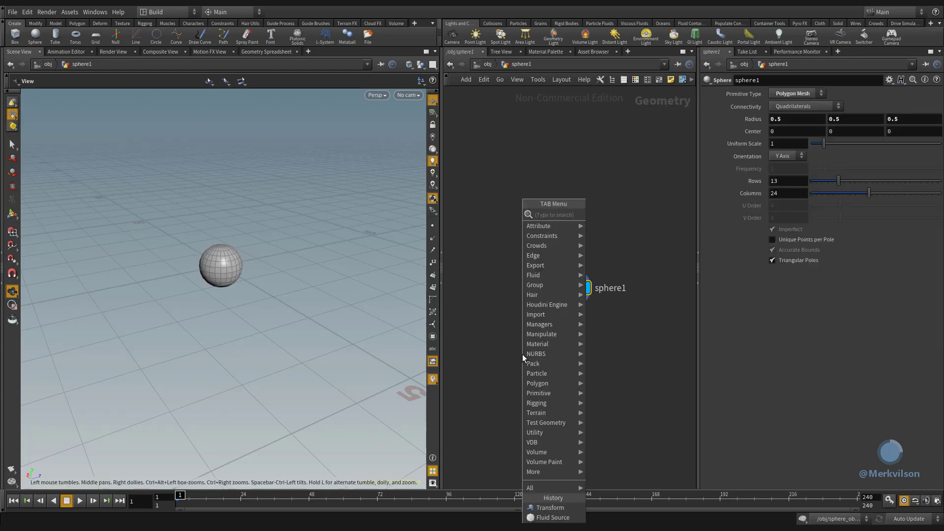
{"action": "mouse_move", "coordinate": [529, 327]}
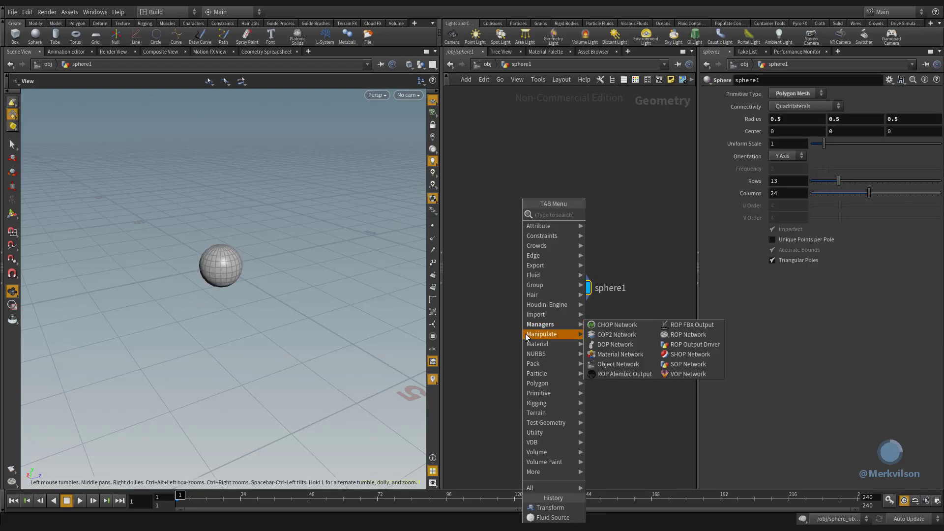
{"action": "left_click", "coordinate": [687, 445]}
{"action": "left_click", "coordinate": [569, 335]}
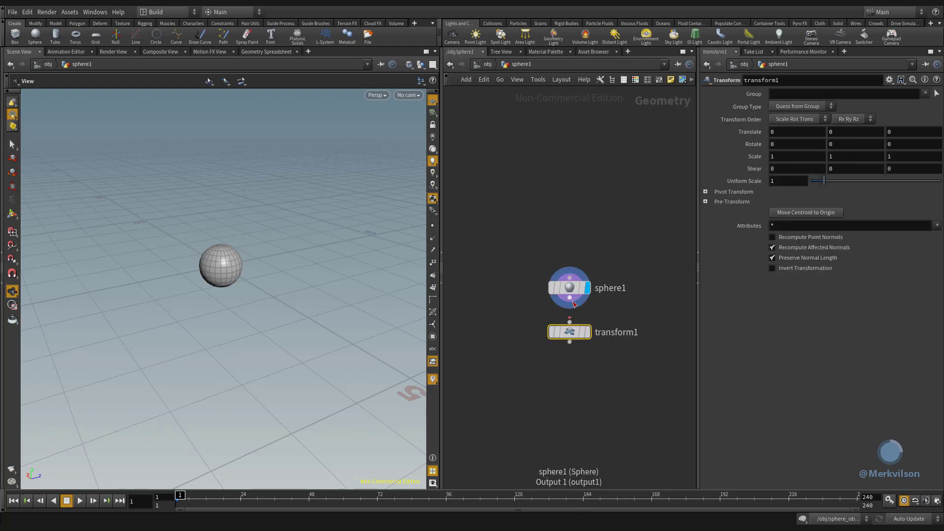
- Set the Y translation of transform1 to 1.5
{"action": "left_click", "coordinate": [832, 135]}
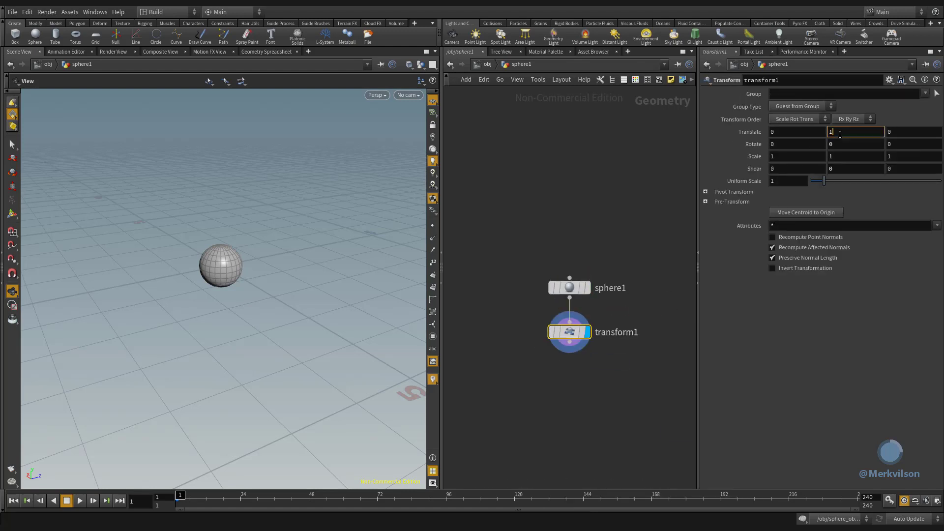
{"action": "type", "text": "1.5"}
{"action": "key", "text": "Return"}
- Add a Fluid Source node directly below transform1
{"action": "middle_click_drag", "start_coordinate": [614, 415], "coordinate": [512, 265]}
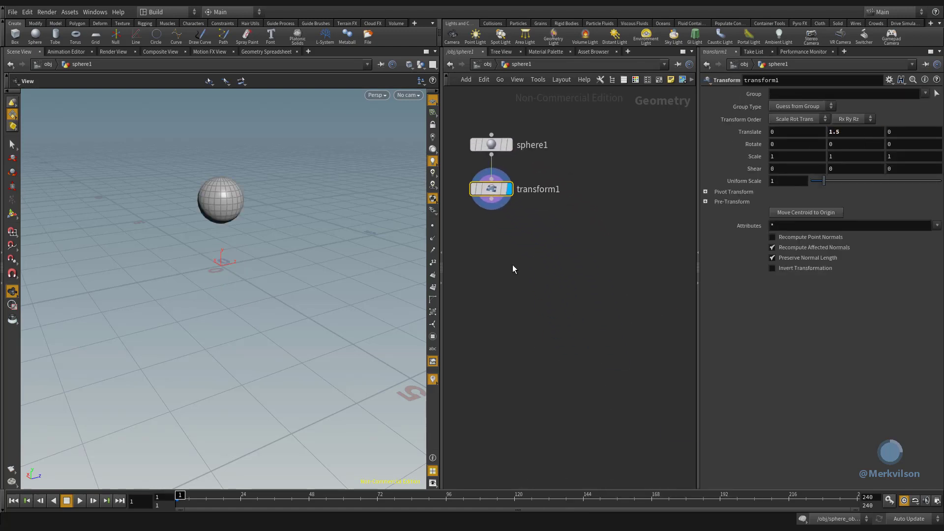
{"action": "key", "text": "Tab"}
{"action": "mouse_move", "coordinate": [494, 276]}
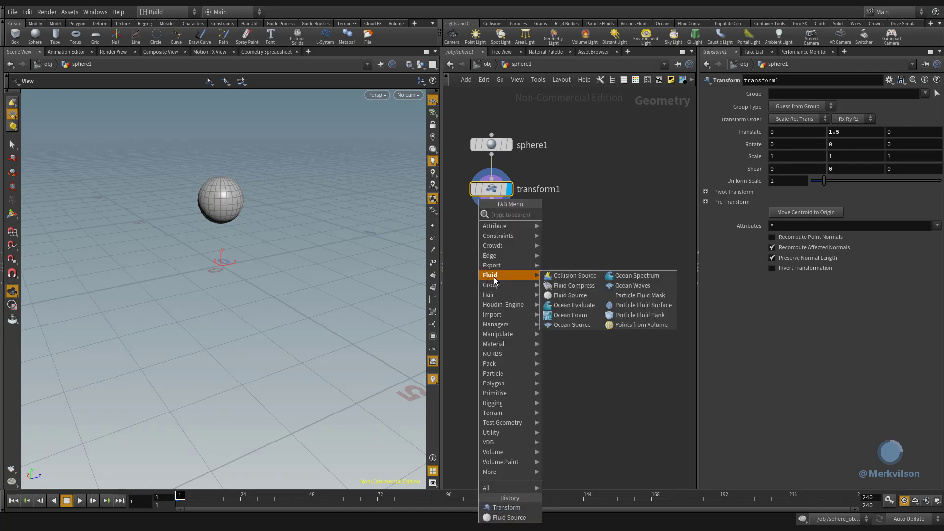
{"action": "left_click", "coordinate": [596, 296]}
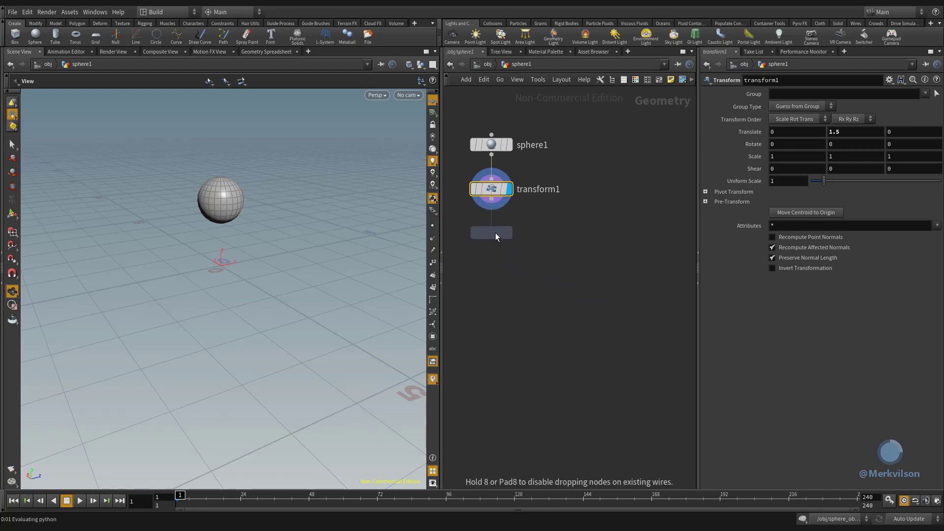
{"action": "left_click", "coordinate": [495, 232]}
- Initialize fluidsource1 as Source FLIP, then feed transform1 into it and display its result
{"action": "left_click", "coordinate": [809, 94]}
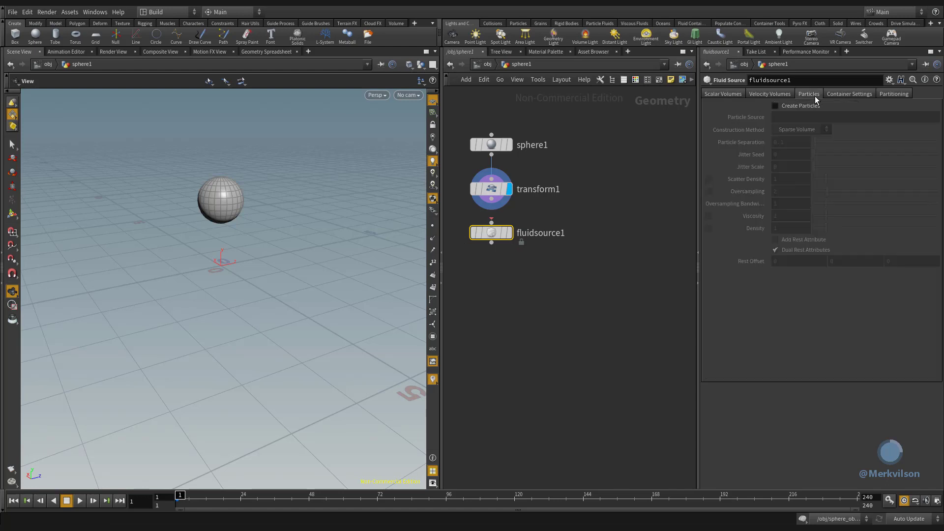
{"action": "left_click", "coordinate": [793, 107]}
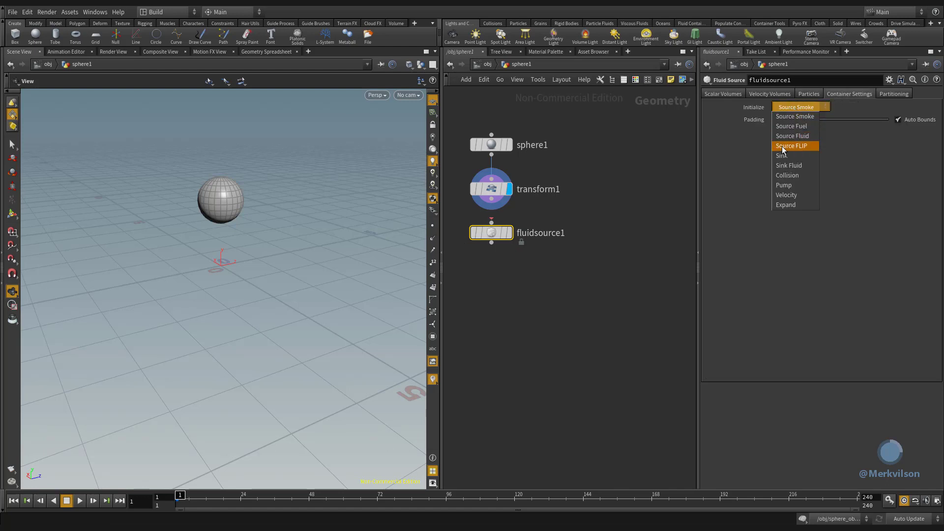
{"action": "left_click", "coordinate": [812, 147]}
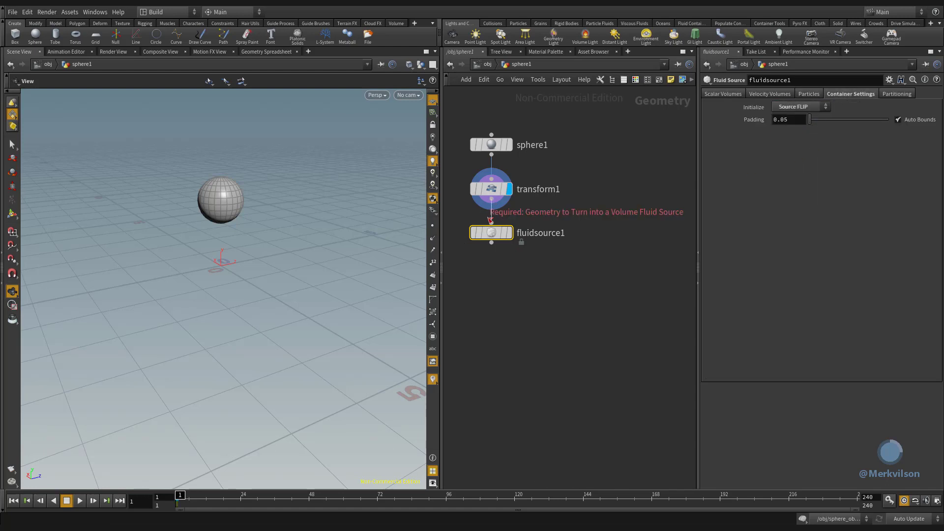
{"action": "left_click", "coordinate": [510, 233]}
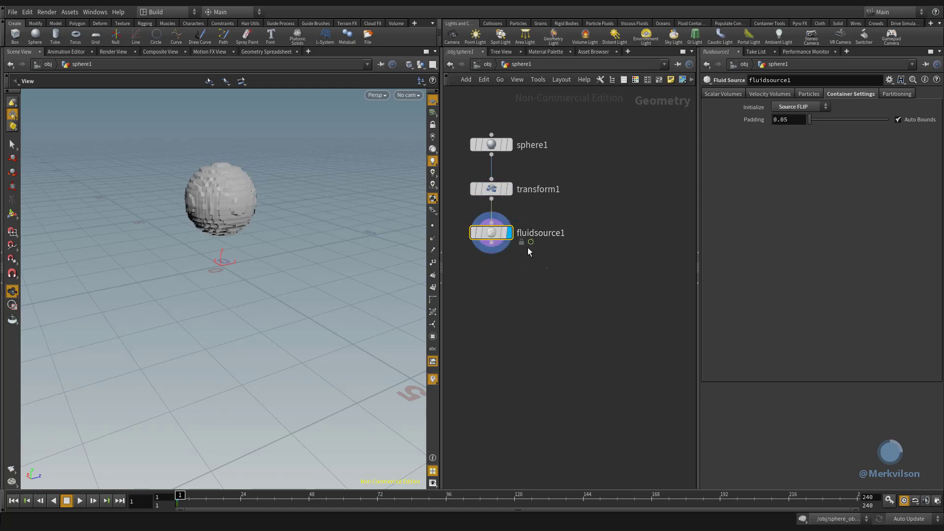
- Duplicate transform1 and fluidsource1 beside the originals and initialize the copied fluid source as Collision
{"action": "left_click_drag", "start_coordinate": [543, 265], "coordinate": [479, 184]}
{"action": "left_click_drag", "start_coordinate": [497, 233], "coordinate": [617, 233], "text": "alt"}
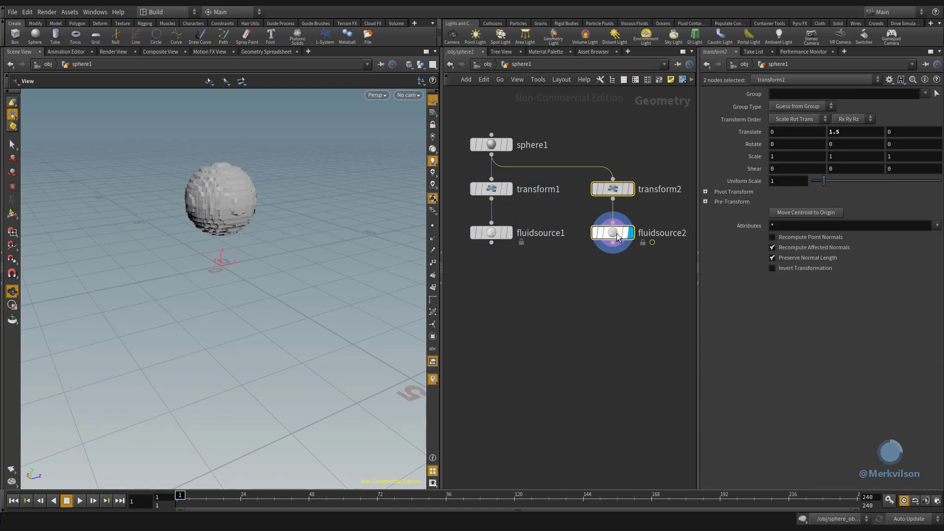
{"action": "left_click", "coordinate": [612, 232]}
{"action": "left_click", "coordinate": [794, 106]}
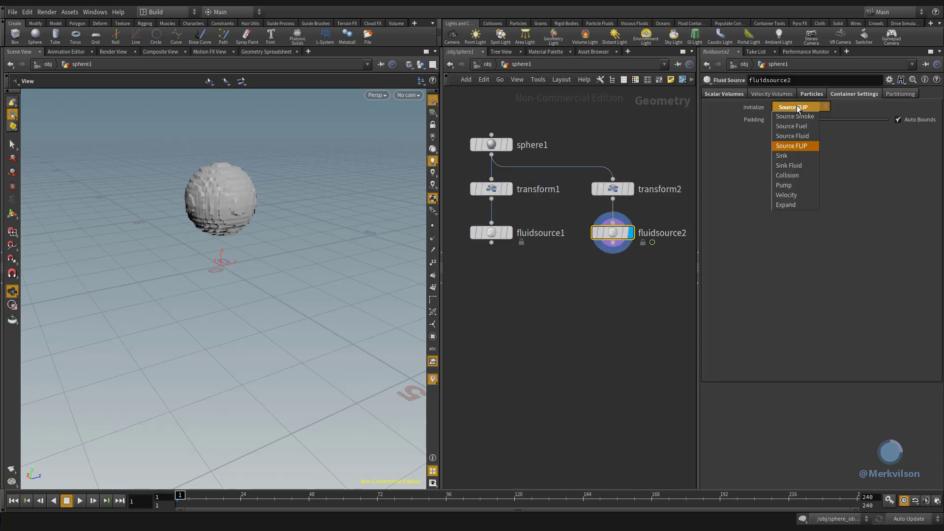
{"action": "left_click", "coordinate": [786, 177]}
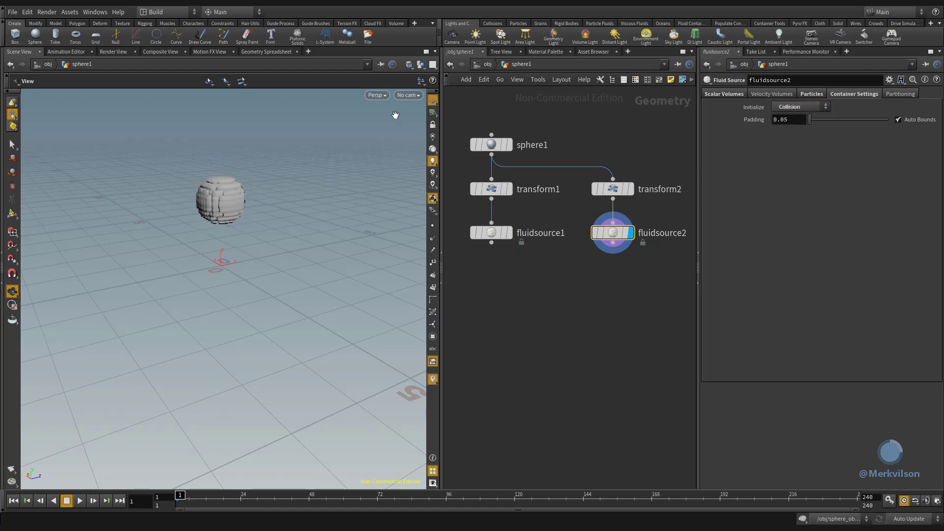
- Add a Box node above transform2 and wire it into transform2 in place of the sphere
{"action": "left_click", "coordinate": [15, 36]}
{"action": "left_click", "coordinate": [629, 147]}
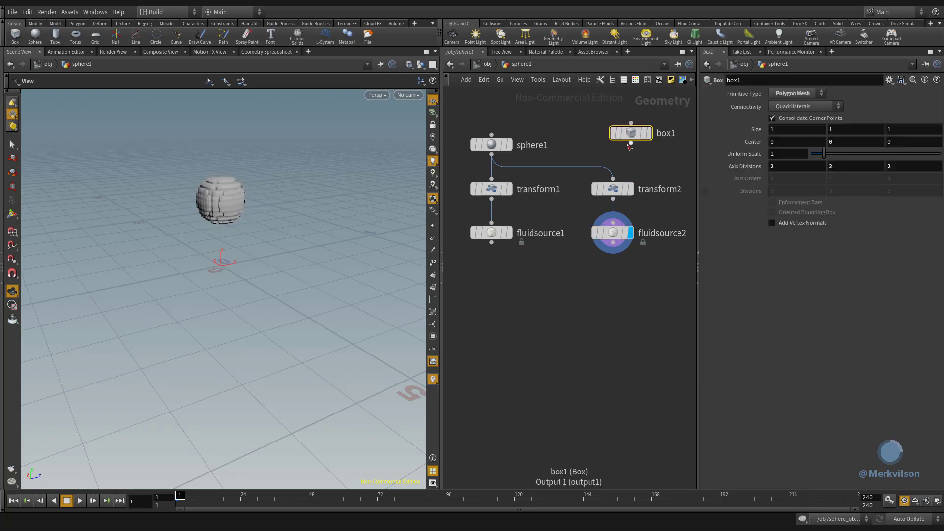
{"action": "left_click_drag", "start_coordinate": [631, 143], "coordinate": [613, 179]}
{"action": "left_click_drag", "start_coordinate": [631, 133], "coordinate": [613, 145]}
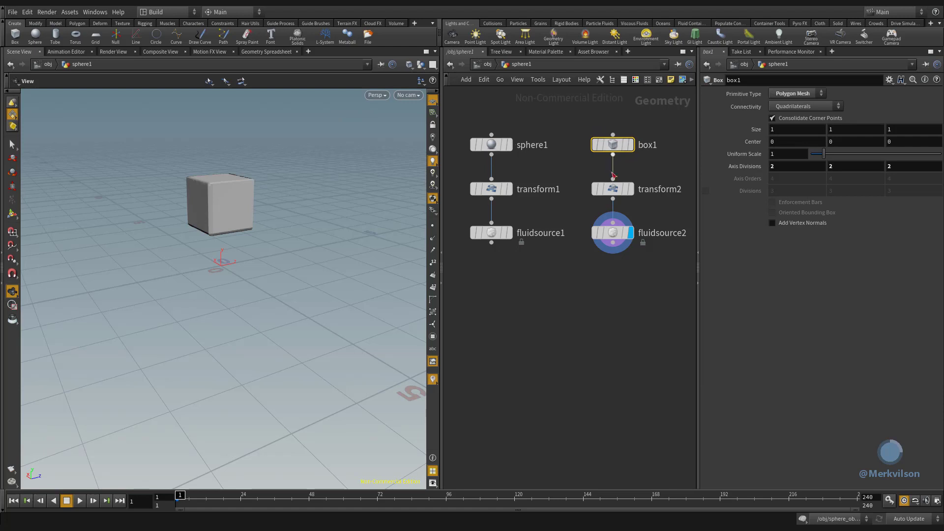
- Set transform2's Y translation to 0 and its rotation to 35 in Y and 20 in Z
{"action": "left_click", "coordinate": [613, 189]}
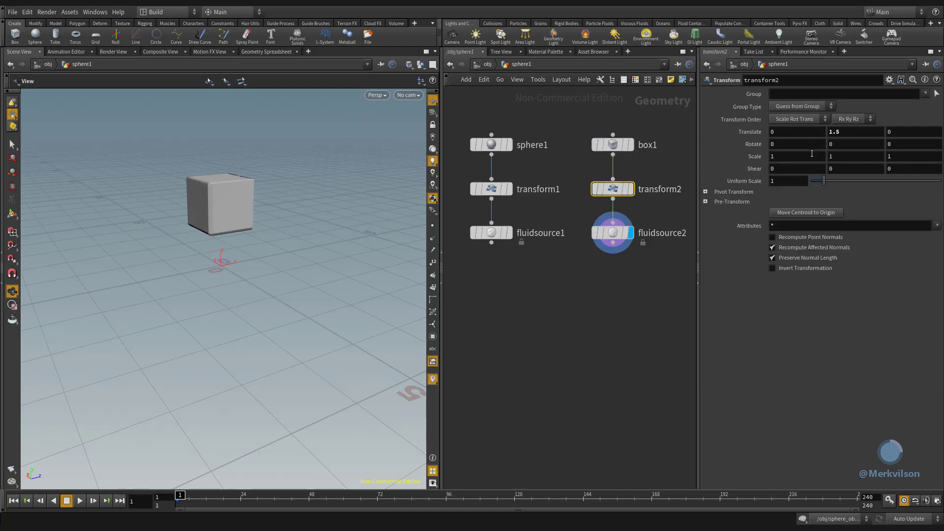
{"action": "double_click", "coordinate": [835, 132]}
{"action": "type", "text": "0"}
{"action": "double_click", "coordinate": [834, 144]}
{"action": "type", "text": "35"}
{"action": "key", "text": "Tab"}
{"action": "type", "text": "20"}
- Scale transform2 to 2 in X, 0.2 in Y and 2 in Z
{"action": "double_click", "coordinate": [804, 156]}
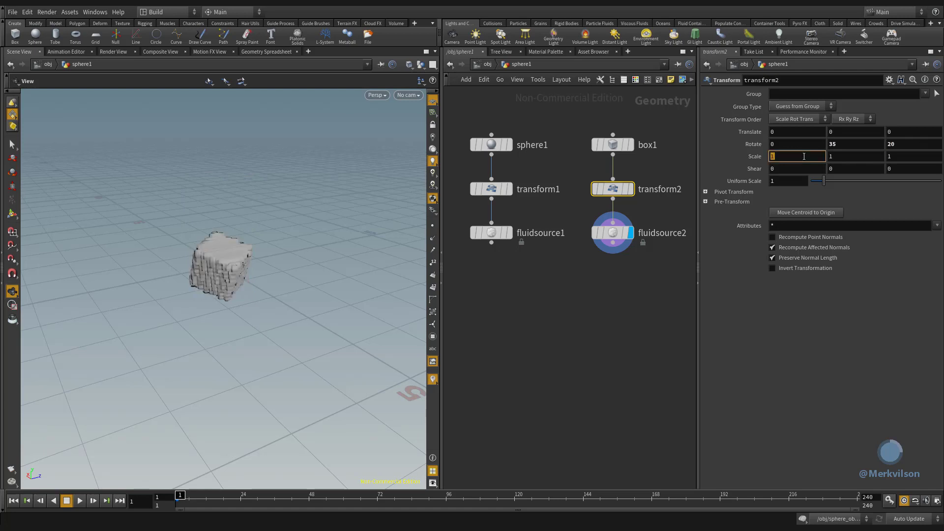
{"action": "type", "text": "2"}
{"action": "double_click", "coordinate": [843, 157]}
{"action": "type", "text": ".2"}
{"action": "double_click", "coordinate": [895, 156]}
{"action": "type", "text": "2"}
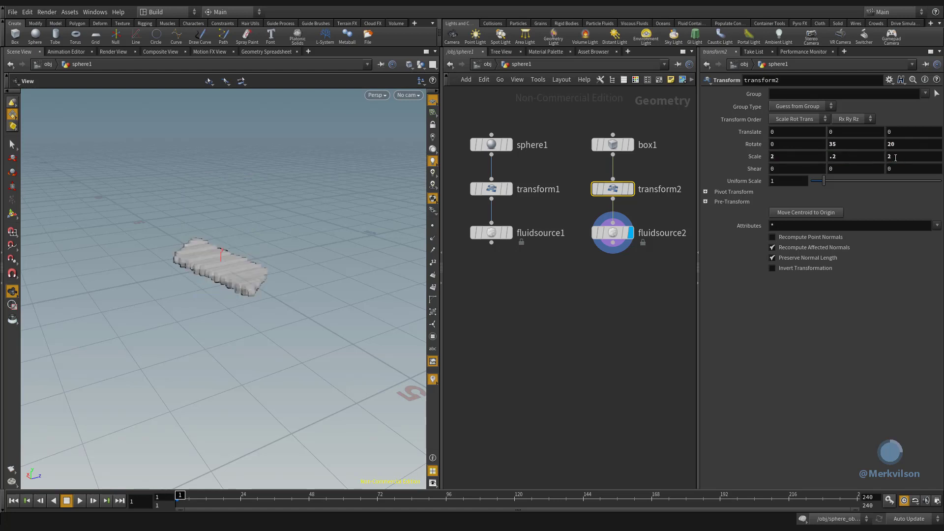
{"action": "key", "text": "Return"}
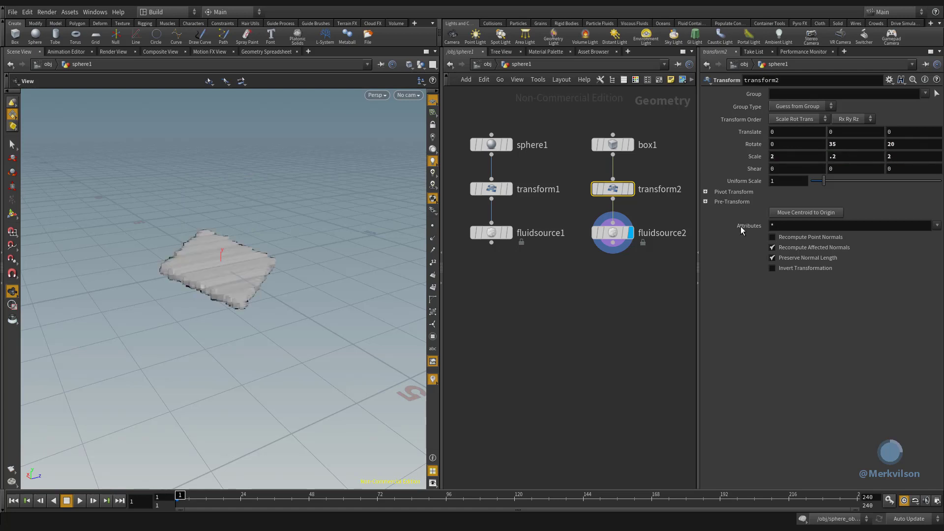
- Add a Null node below fluidsource1, wire fluidsource1 into it and rename it Fluid
{"action": "key", "text": "Tab"}
{"action": "mouse_move", "coordinate": [506, 423]}
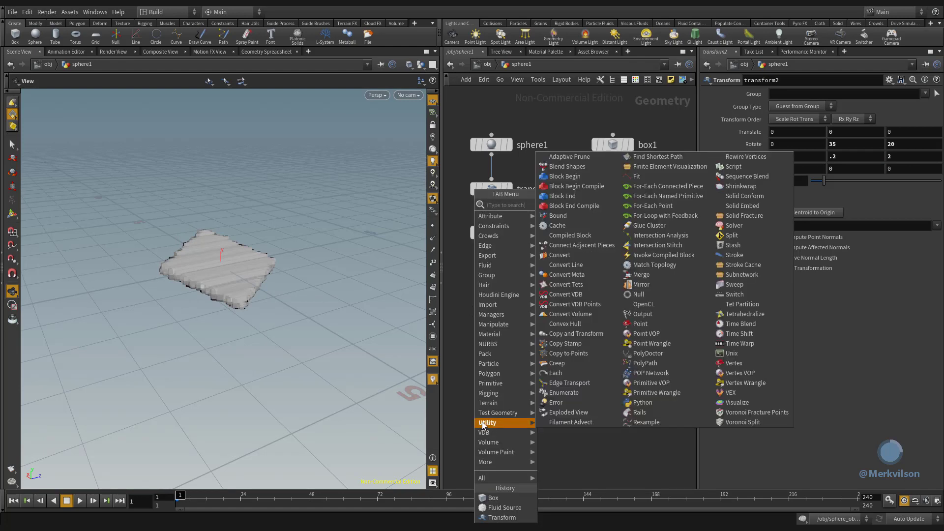
{"action": "left_click", "coordinate": [643, 295]}
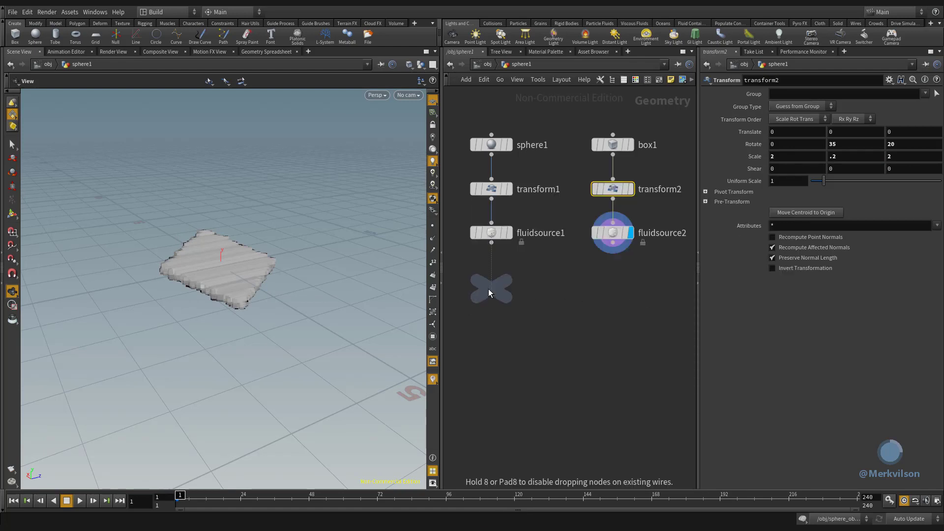
{"action": "left_click", "coordinate": [490, 289]}
{"action": "left_click_drag", "start_coordinate": [492, 243], "coordinate": [491, 275]}
{"action": "double_click", "coordinate": [521, 288]}
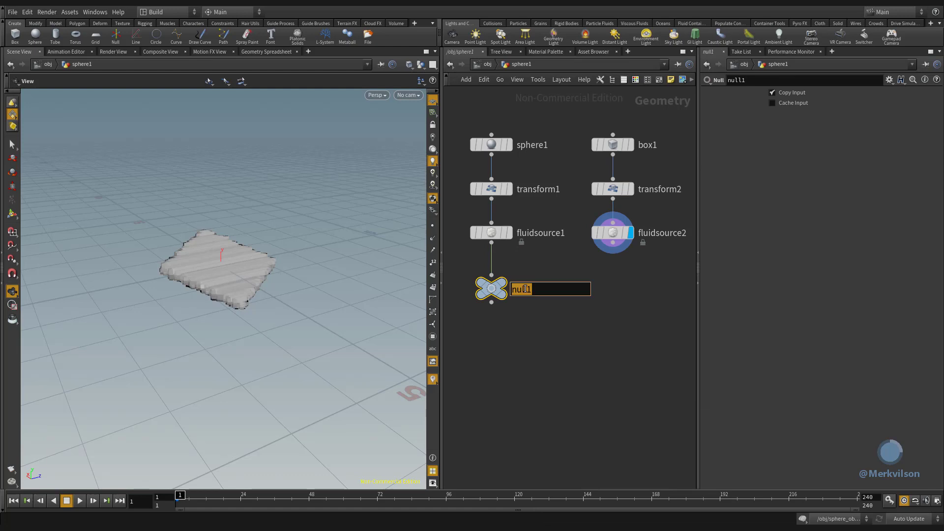
{"action": "type", "text": "Fluid"}
{"action": "key", "text": "Return"}
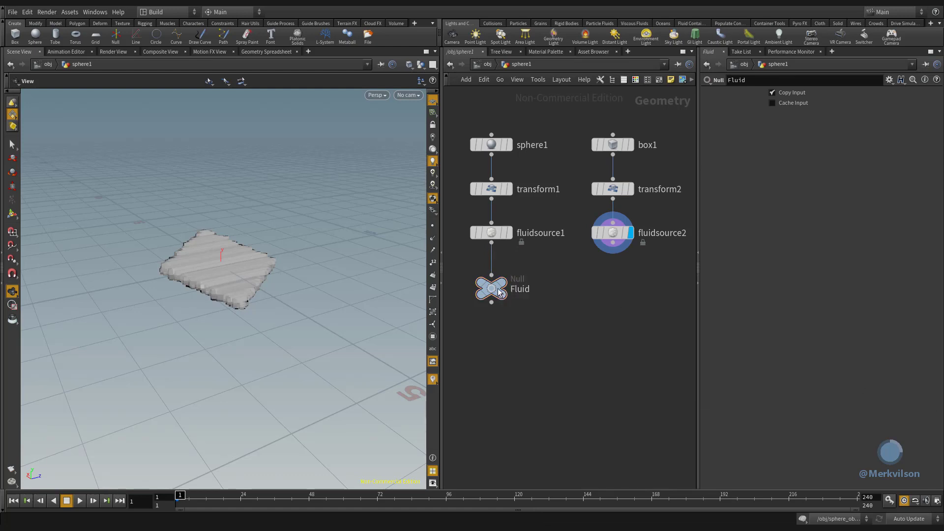
- Duplicate the Fluid null below fluidsource2, wire fluidsource2 into the copy and rename it Collider
{"action": "left_click_drag", "start_coordinate": [497, 288], "coordinate": [619, 296], "text": "alt"}
{"action": "left_click_drag", "start_coordinate": [614, 245], "coordinate": [613, 283]}
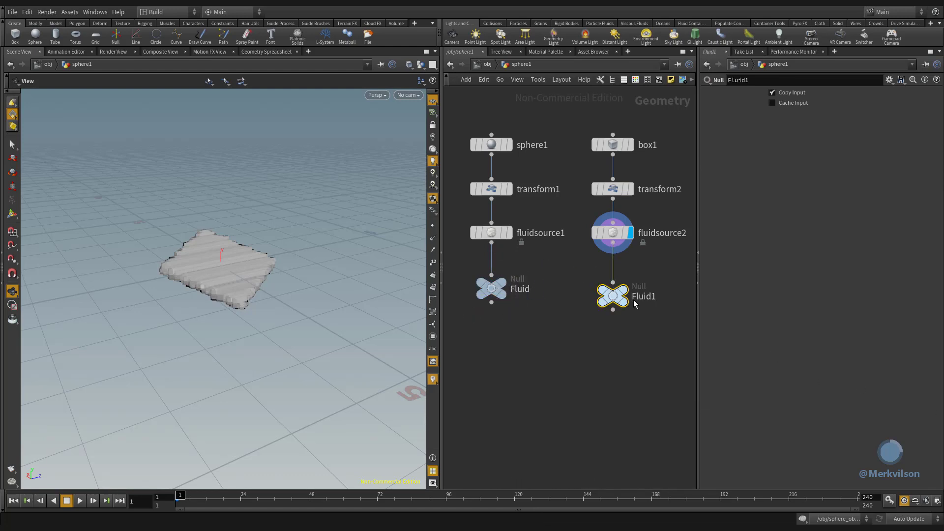
{"action": "double_click", "coordinate": [644, 296]}
{"action": "type", "text": "Collider"}
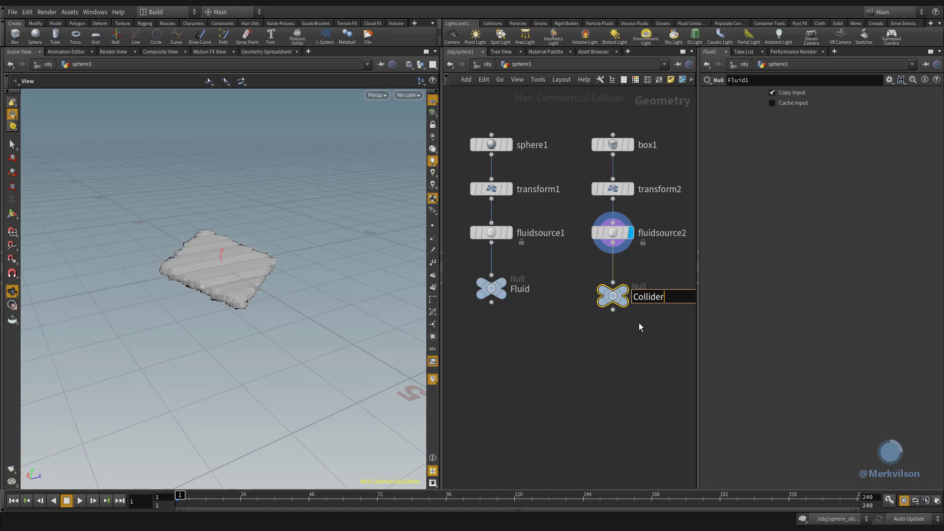
{"action": "key", "text": "Return"}
- Add a DOP Network node below the Fluid and Collider nulls
{"action": "key", "text": "Tab"}
{"action": "mouse_move", "coordinate": [490, 306]}
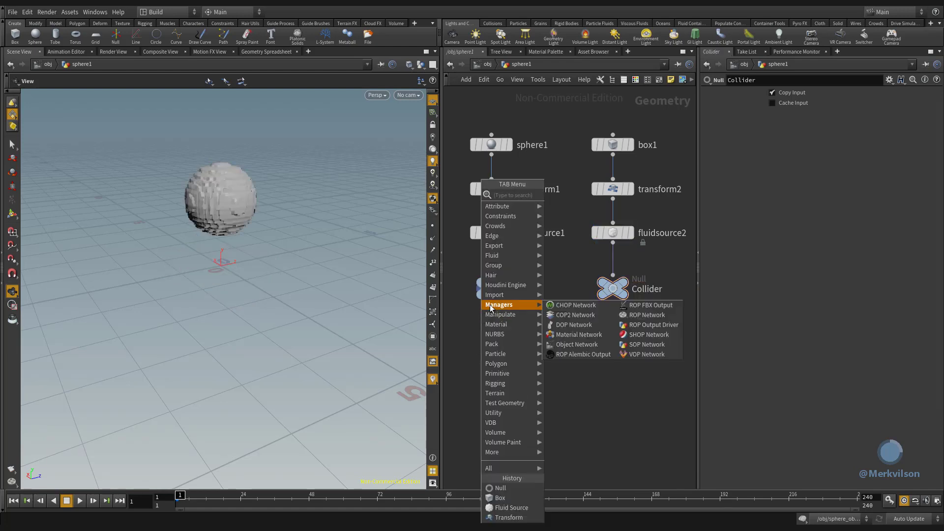
{"action": "left_click", "coordinate": [568, 325]}
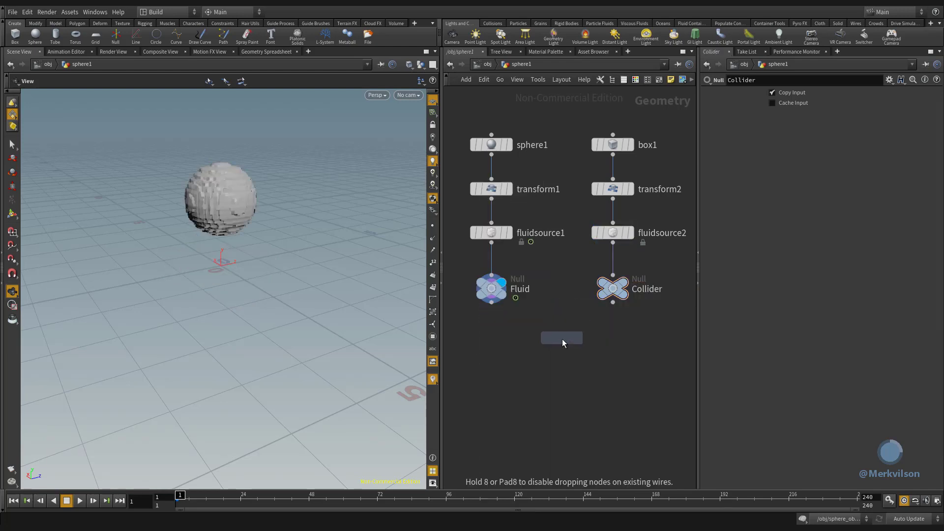
{"action": "left_click", "coordinate": [562, 341]}
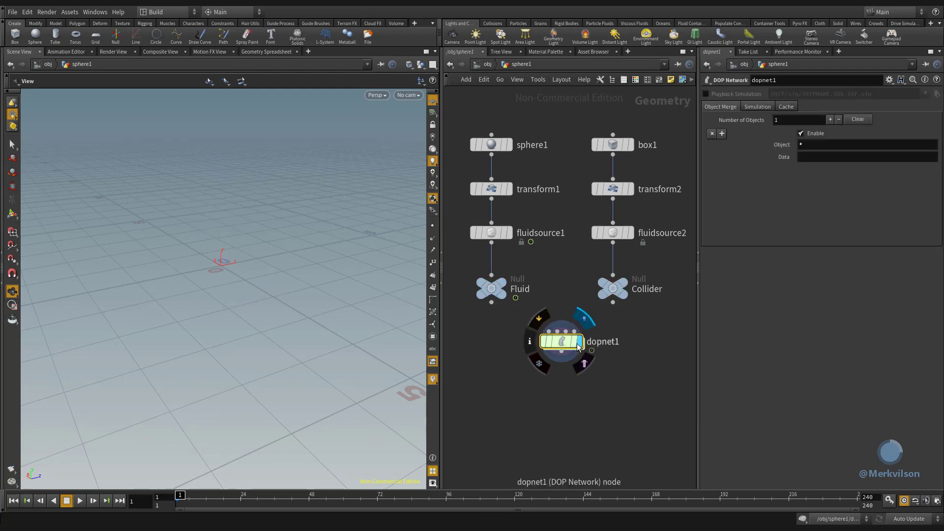
- Inside dopnet1, add a FLIP Solver above the output node and wire it into output
{"action": "double_click", "coordinate": [562, 341]}
{"action": "key", "text": "Tab"}
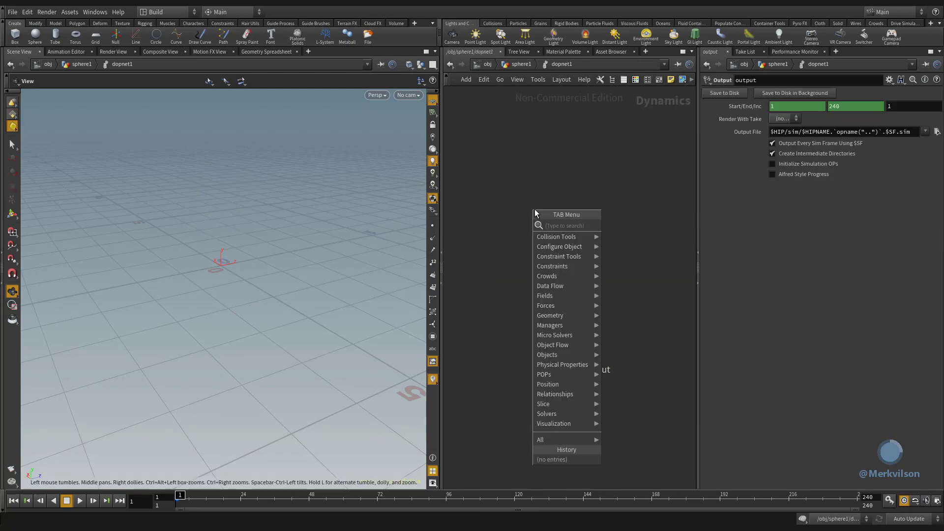
{"action": "mouse_move", "coordinate": [543, 414]}
{"action": "left_click", "coordinate": [616, 355]}
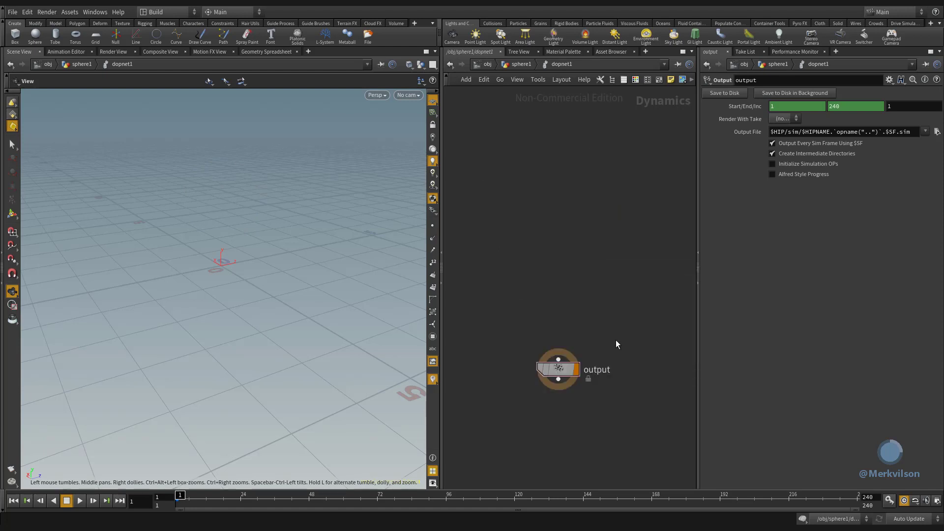
{"action": "left_click", "coordinate": [558, 261]}
{"action": "left_click_drag", "start_coordinate": [558, 263], "coordinate": [559, 357]}
- Add a FLIP Object above flipsolver1 and connect it to the solver's first input
{"action": "key", "text": "Tab"}
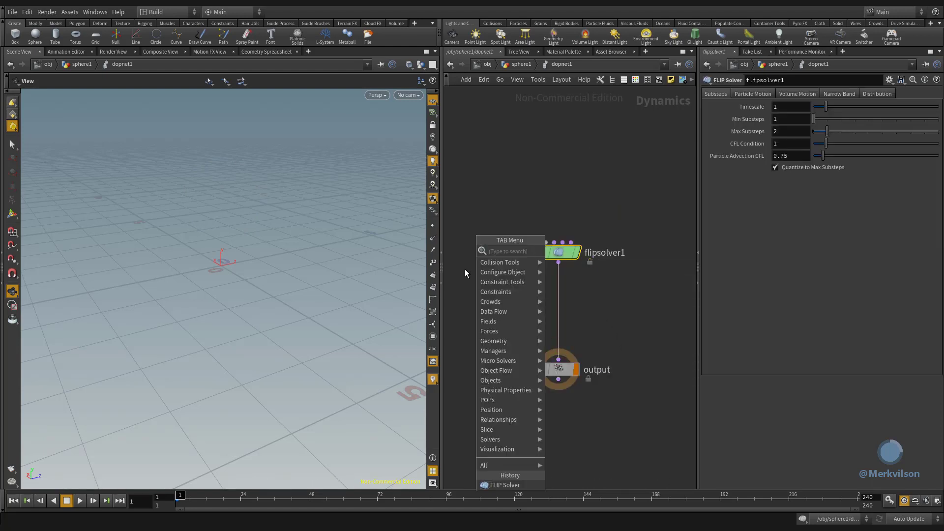
{"action": "mouse_move", "coordinate": [536, 381]}
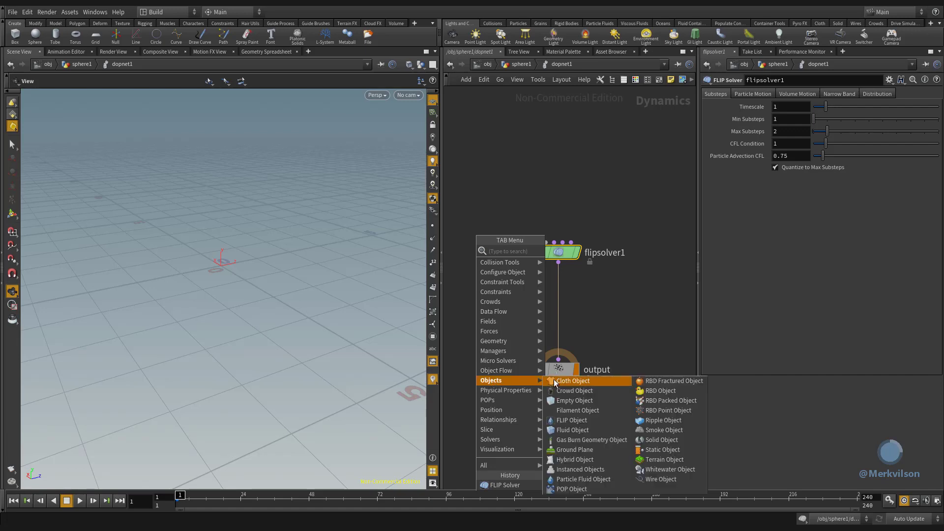
{"action": "left_click", "coordinate": [565, 421]}
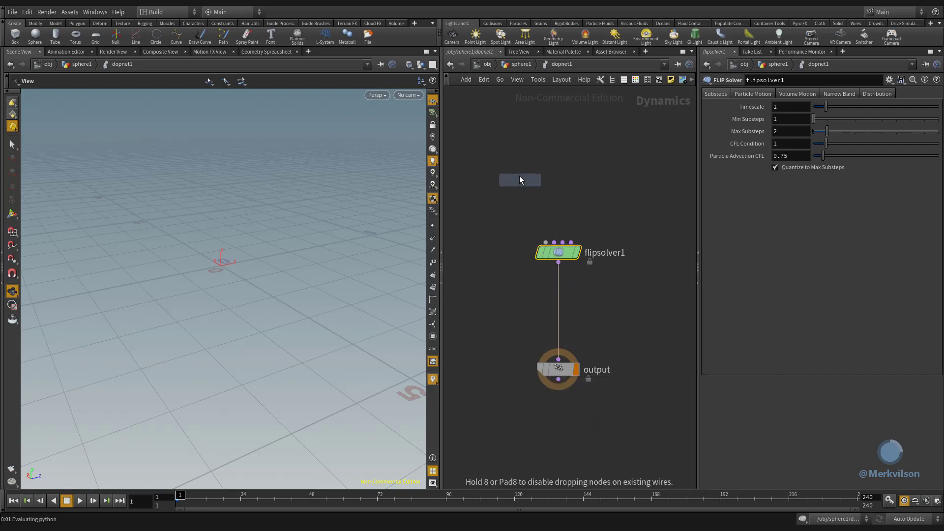
{"action": "left_click", "coordinate": [515, 156]}
{"action": "left_click_drag", "start_coordinate": [515, 162], "coordinate": [546, 243]}
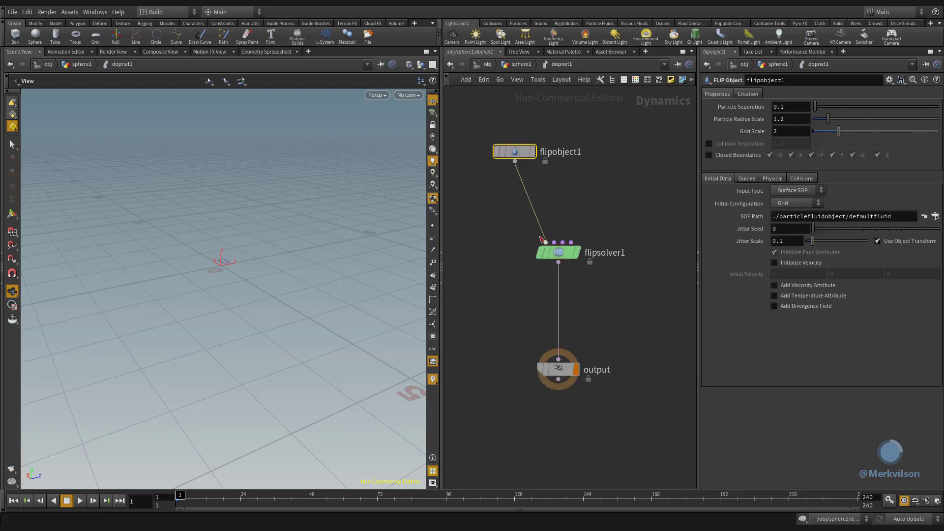
- Clear the SOP Path of flipobject1 so it no longer references the default fluid
{"action": "double_click", "coordinate": [854, 218]}
{"action": "key", "text": "BackSpace"}
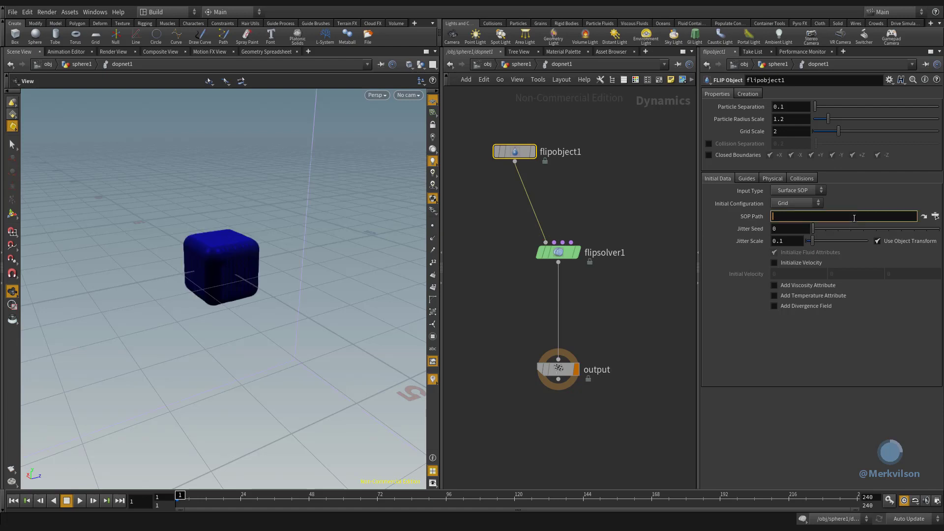
{"action": "key", "text": "Return"}
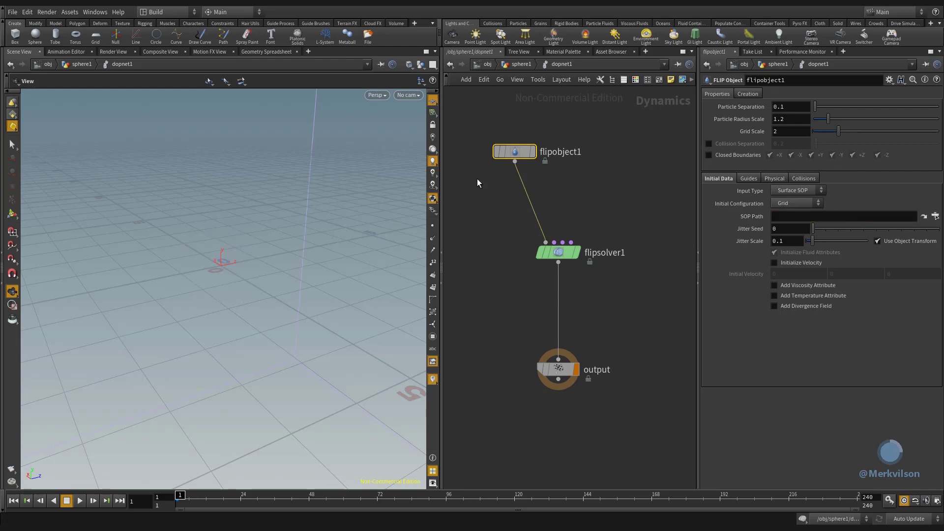
- Add a Source Volume node beside flipobject1 and wire it into the fourth input of flipsolver1
{"action": "key", "text": "Tab"}
{"action": "mouse_move", "coordinate": [497, 363]}
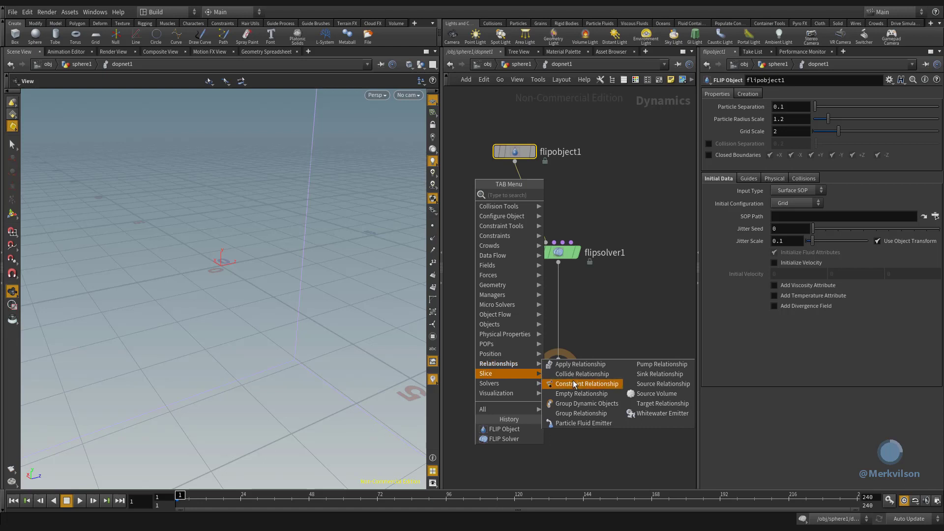
{"action": "left_click", "coordinate": [605, 385]}
{"action": "left_click", "coordinate": [631, 154]}
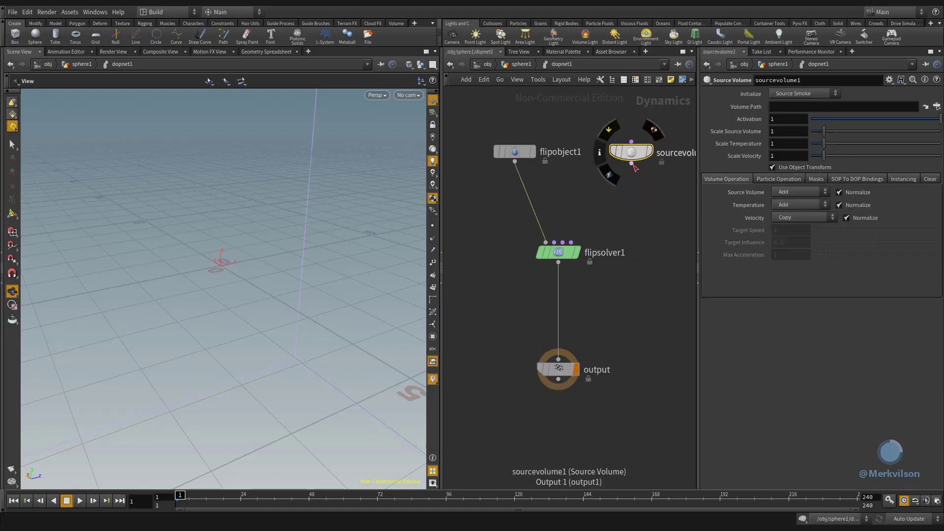
{"action": "left_click_drag", "start_coordinate": [631, 163], "coordinate": [581, 239]}
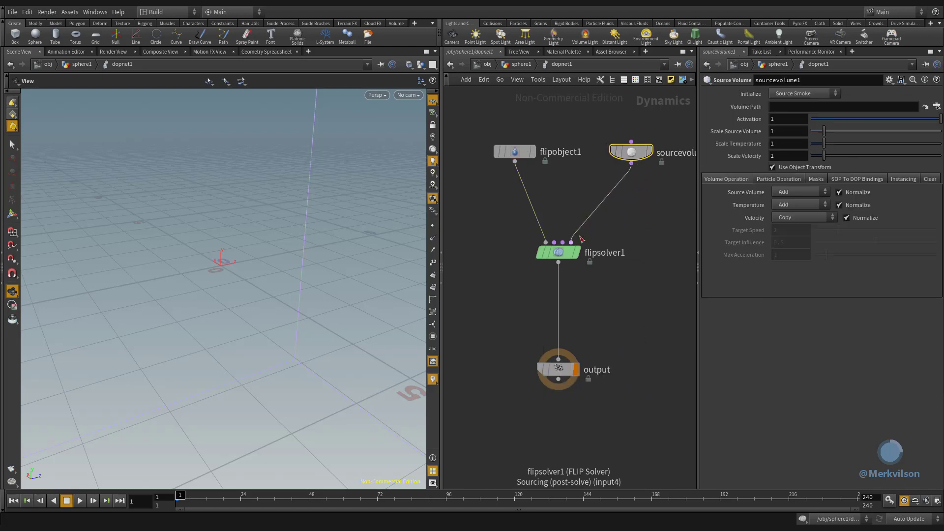
- Initialize sourcevolume1 as Source FLIP and set its Volume Path to /obj/sphere1/Fluid
{"action": "left_click", "coordinate": [802, 94]}
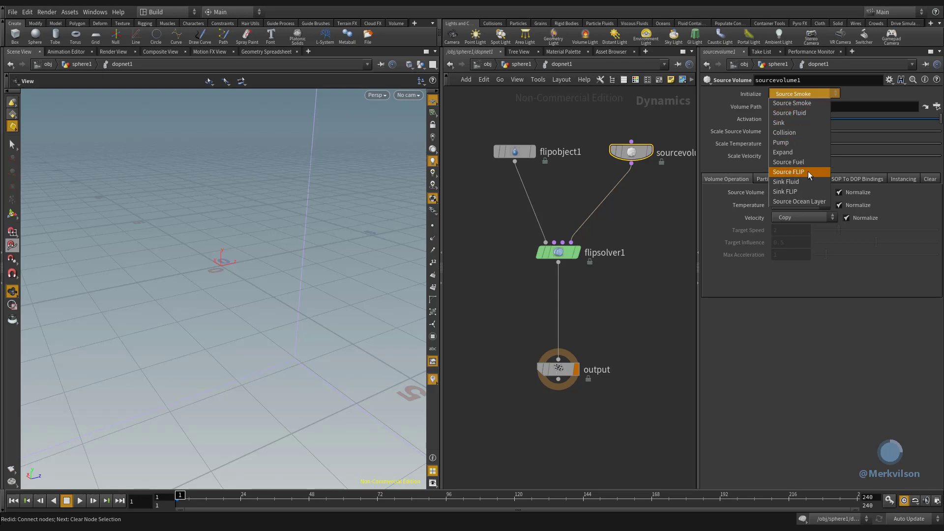
{"action": "left_click", "coordinate": [788, 172]}
{"action": "left_click", "coordinate": [937, 106]}
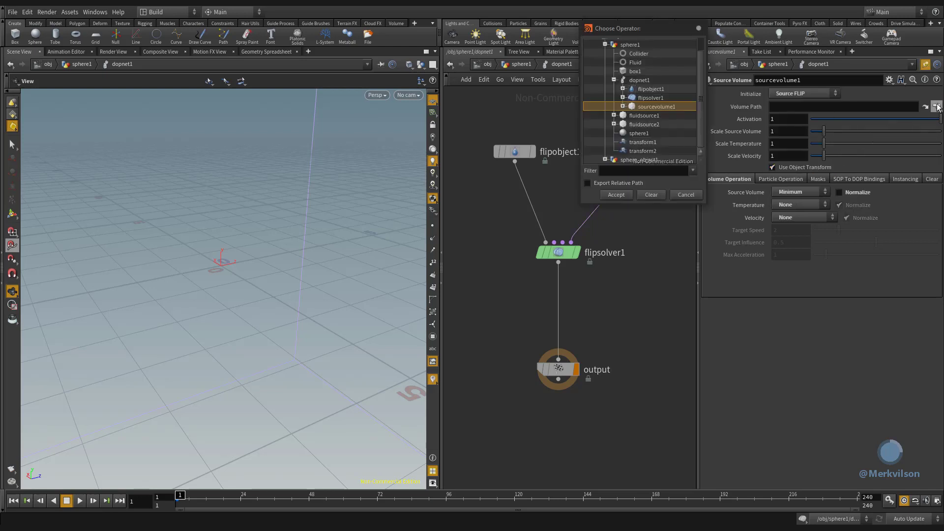
{"action": "left_click_drag", "start_coordinate": [635, 63], "coordinate": [812, 106]}
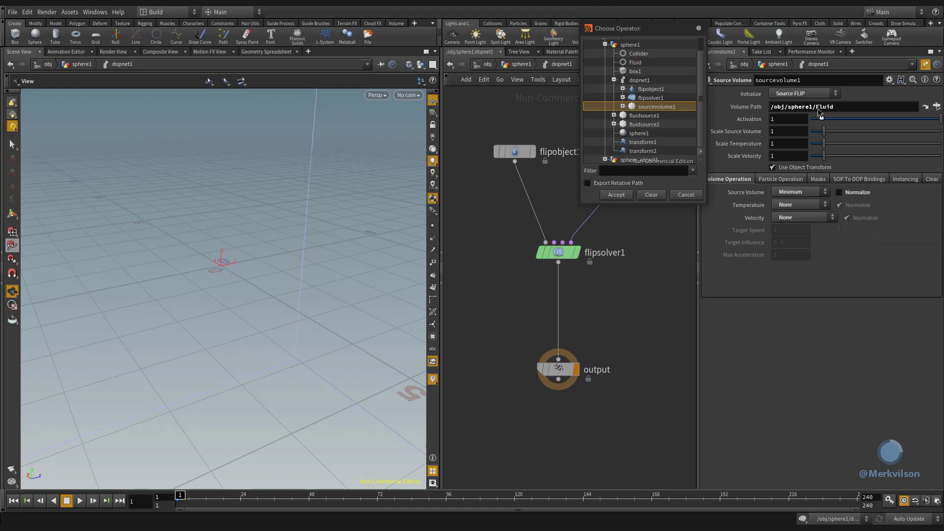
{"action": "left_click", "coordinate": [699, 29]}
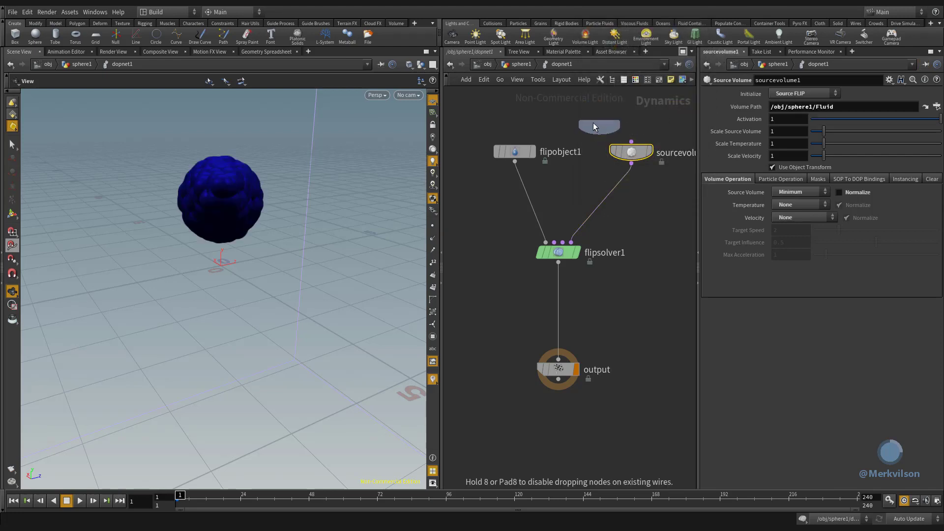
- Duplicate sourcevolume1 as a Collision source with Volume Path /obj/sphere1/Collider, wired into the third input of flipsolver1
{"action": "left_click", "coordinate": [571, 109]}
{"action": "left_click", "coordinate": [791, 94]}
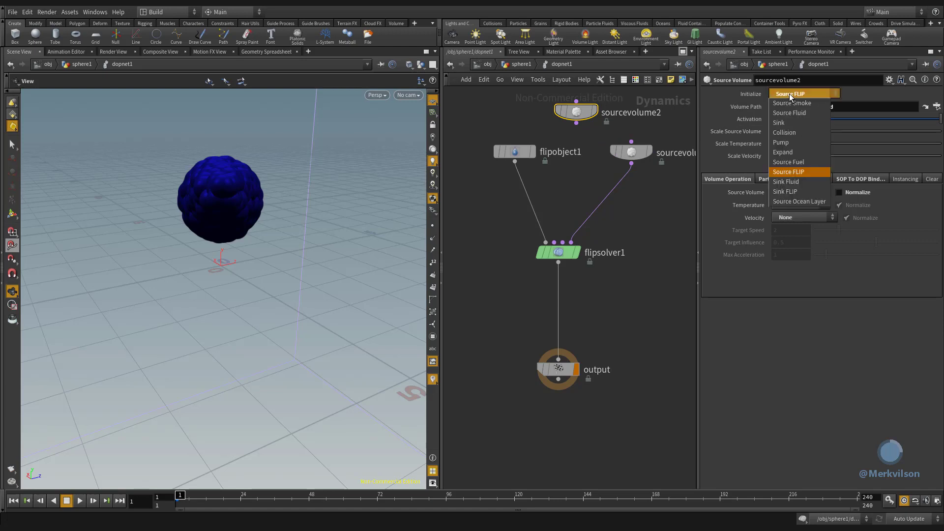
{"action": "left_click", "coordinate": [783, 133]}
{"action": "left_click", "coordinate": [937, 106]}
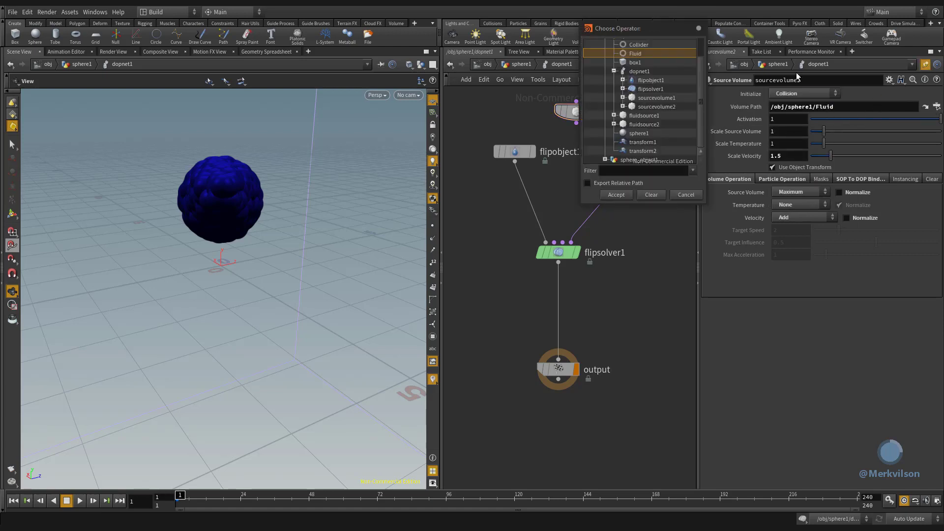
{"action": "left_click", "coordinate": [638, 44]}
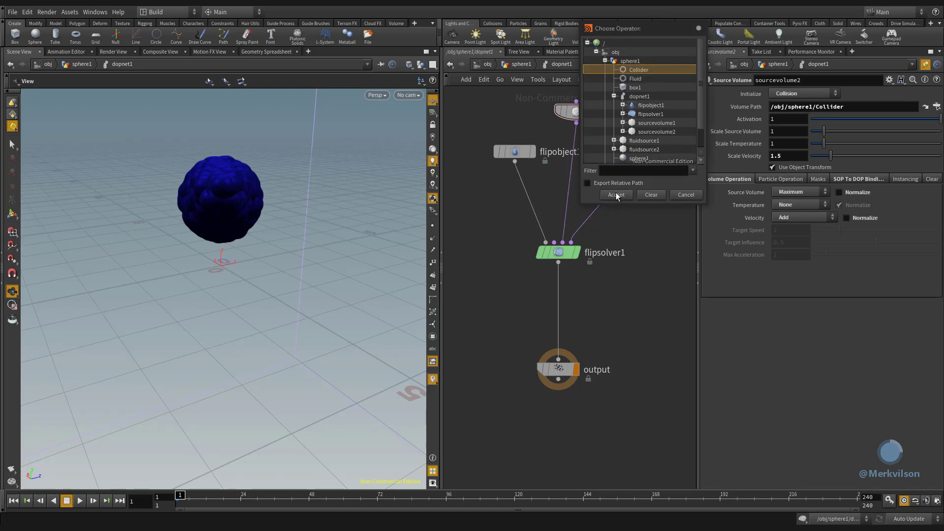
{"action": "left_click", "coordinate": [617, 195]}
- Enable Closed Boundaries on flipobject1
{"action": "left_click", "coordinate": [520, 155]}
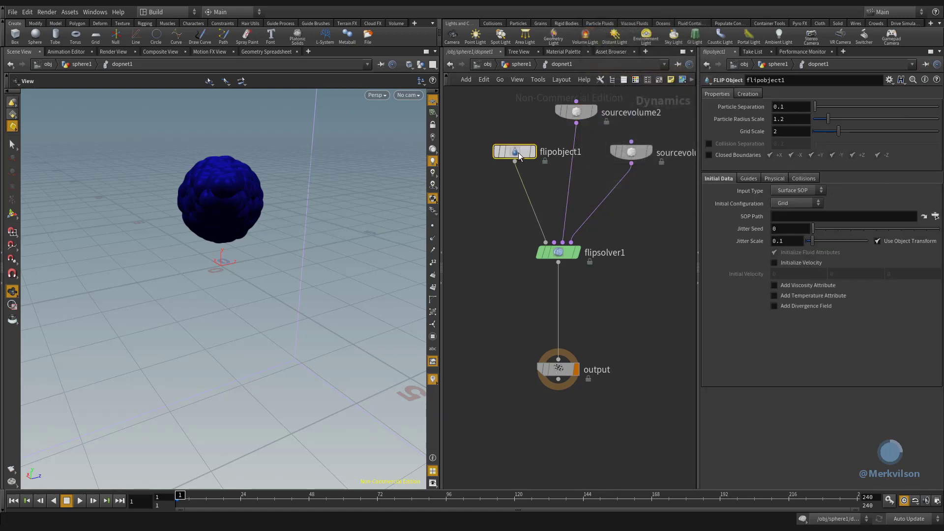
{"action": "mouse_move", "coordinate": [520, 156]}
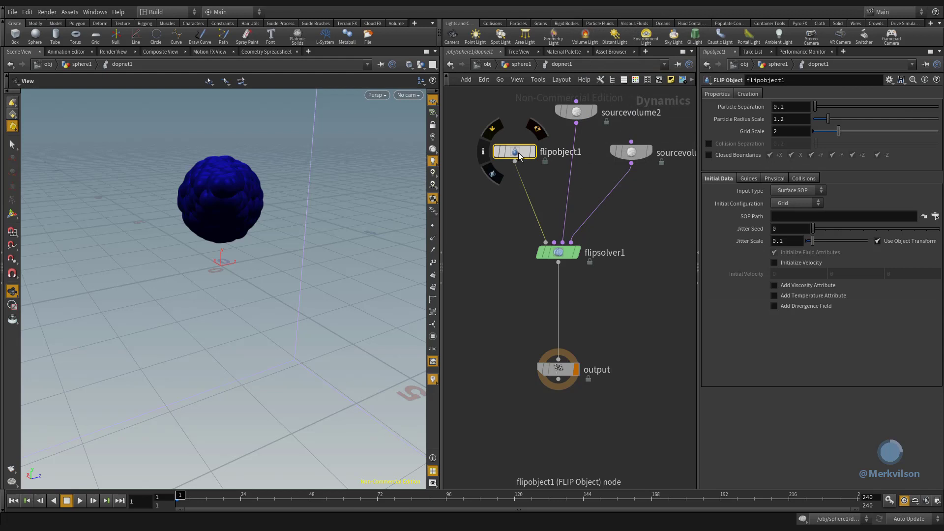
{"action": "left_click", "coordinate": [709, 154]}
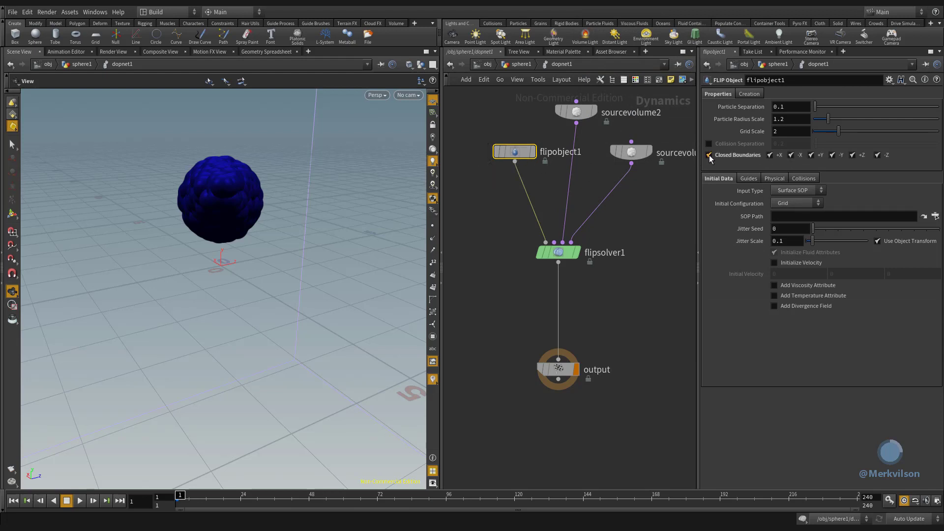
- Set the volume limits Box Size of flipsolver1 to 4, 5, 4
{"action": "left_click", "coordinate": [559, 253]}
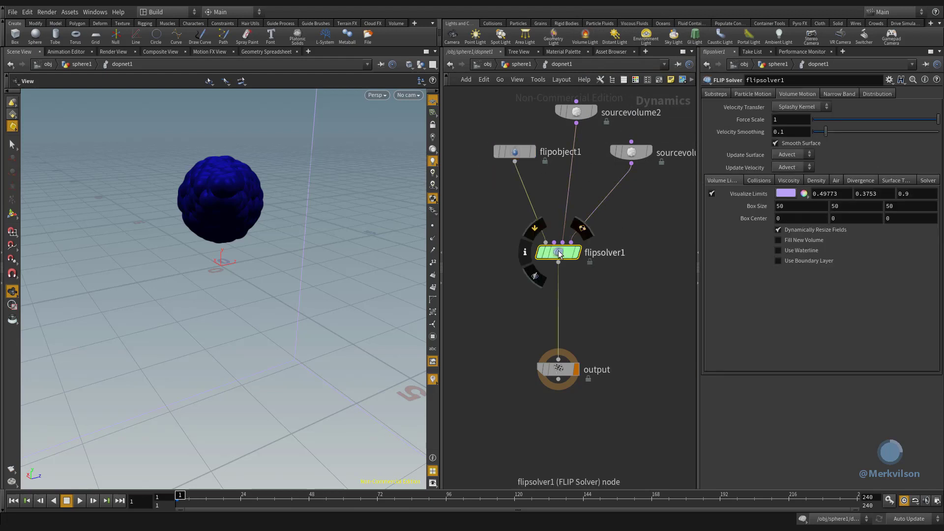
{"action": "left_click", "coordinate": [808, 208]}
{"action": "type", "text": "4"}
{"action": "left_click", "coordinate": [852, 207]}
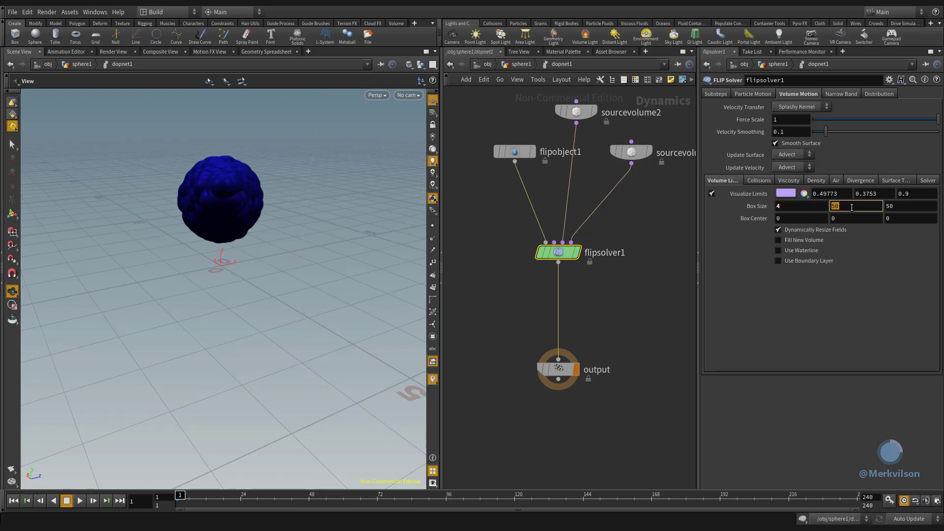
{"action": "left_click", "coordinate": [902, 207]}
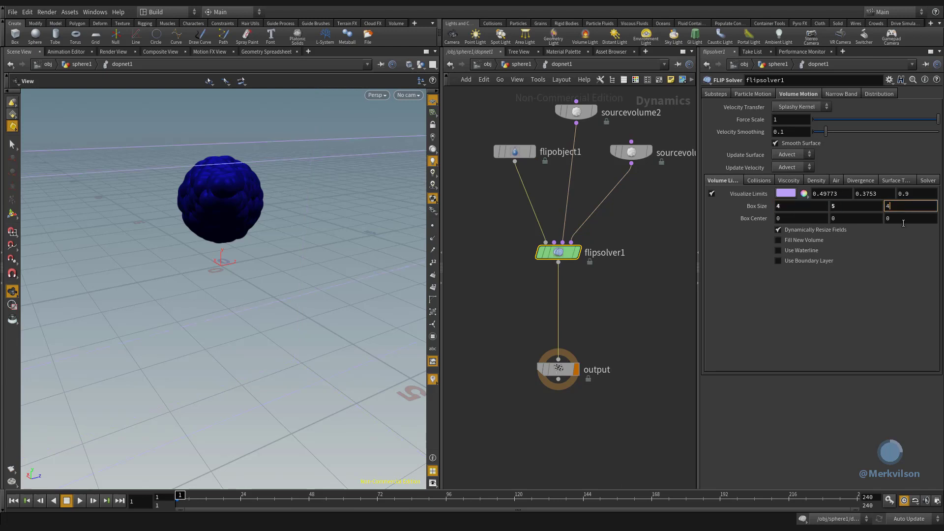
{"action": "type", "text": "4"}
{"action": "key", "text": "Return"}
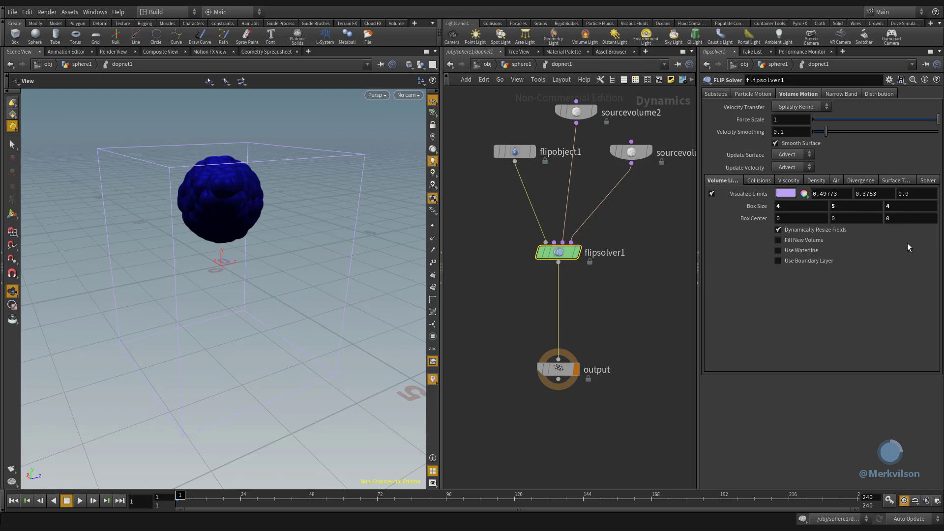
- Set the Death Threshold in the particle reseeding settings of flipsolver1 to 10
{"action": "left_click", "coordinate": [770, 95]}
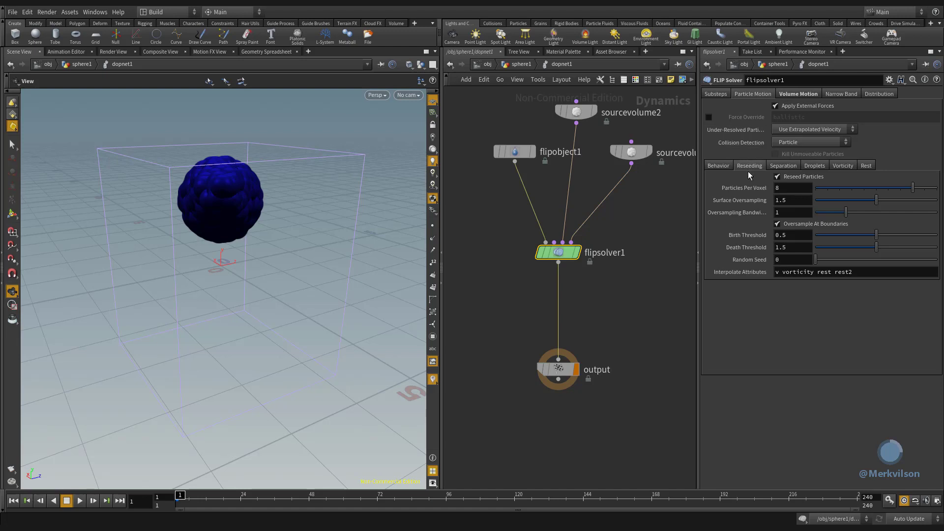
{"action": "left_click_drag", "start_coordinate": [802, 247], "coordinate": [771, 248]}
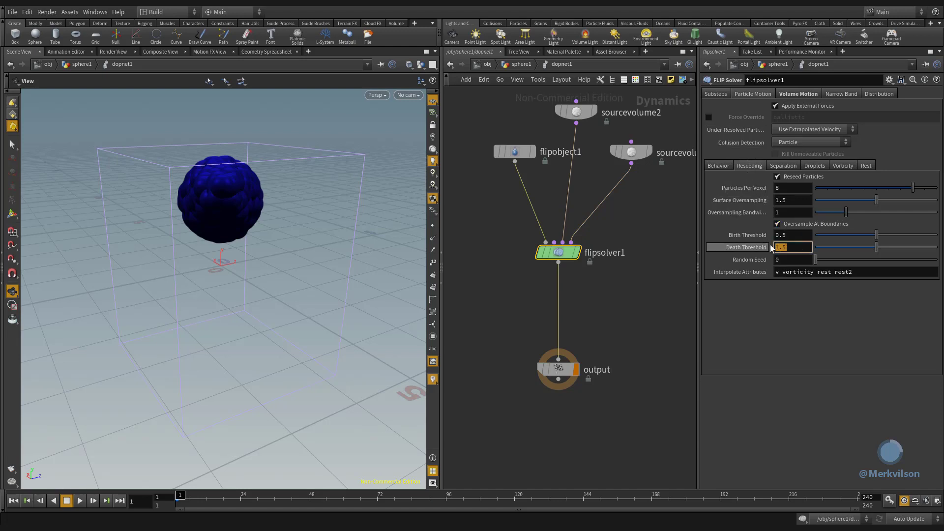
{"action": "type", "text": "1"}
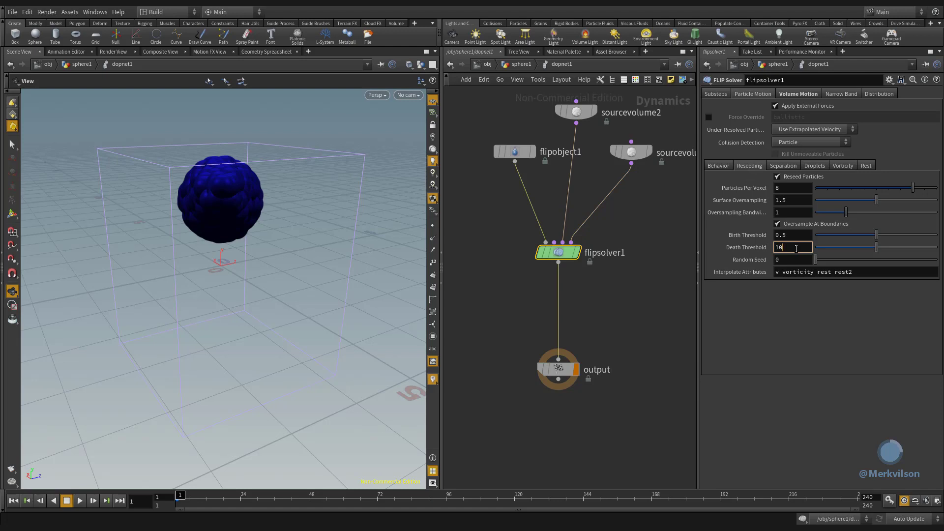
{"action": "type", "text": "0"}
{"action": "key", "text": "Return"}
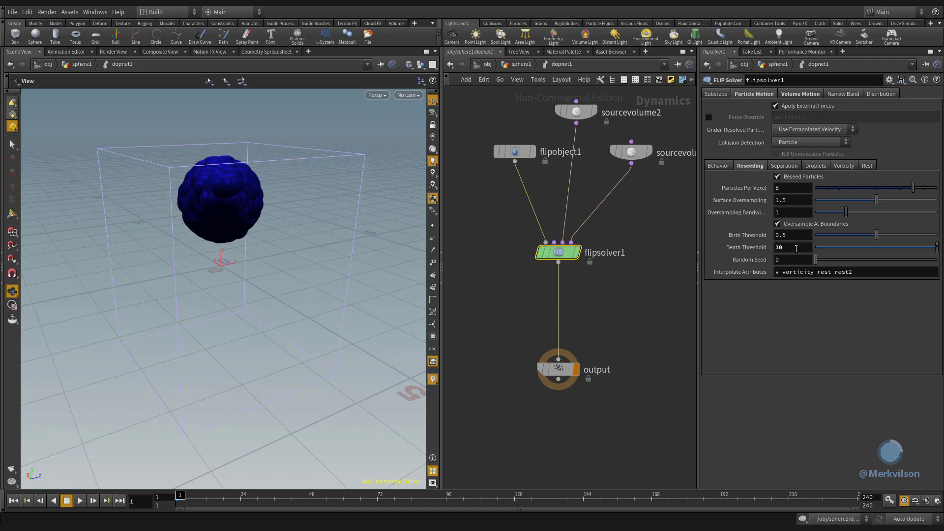
- Insert a Gravity Force between flipsolver1 and output in the tidied node layout, and play the simulation
{"action": "key", "text": "l"}
{"action": "key", "text": "Tab"}
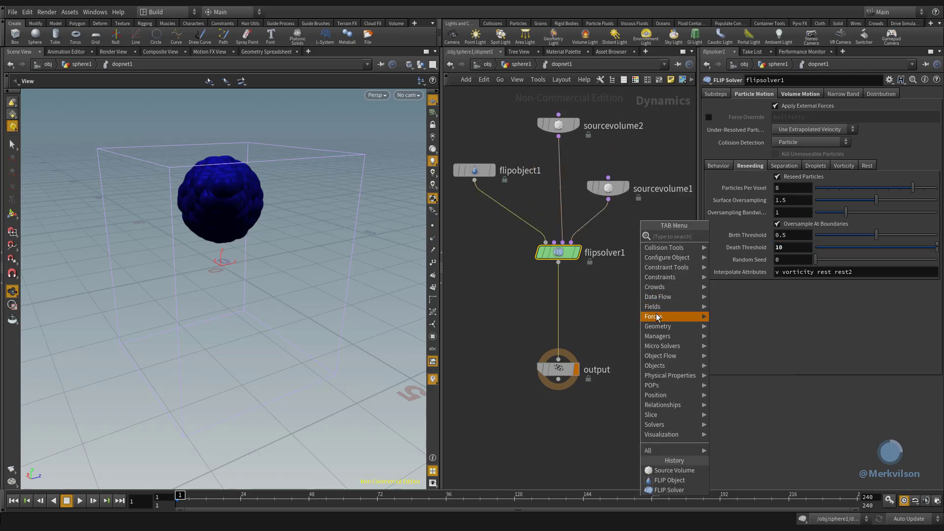
{"action": "mouse_move", "coordinate": [656, 317]}
{"action": "left_click", "coordinate": [749, 368]}
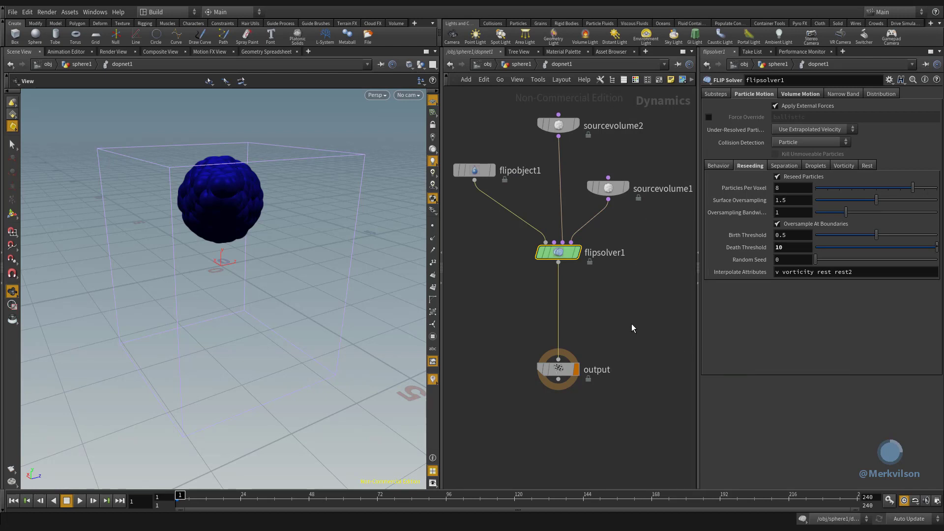
{"action": "left_click", "coordinate": [565, 309]}
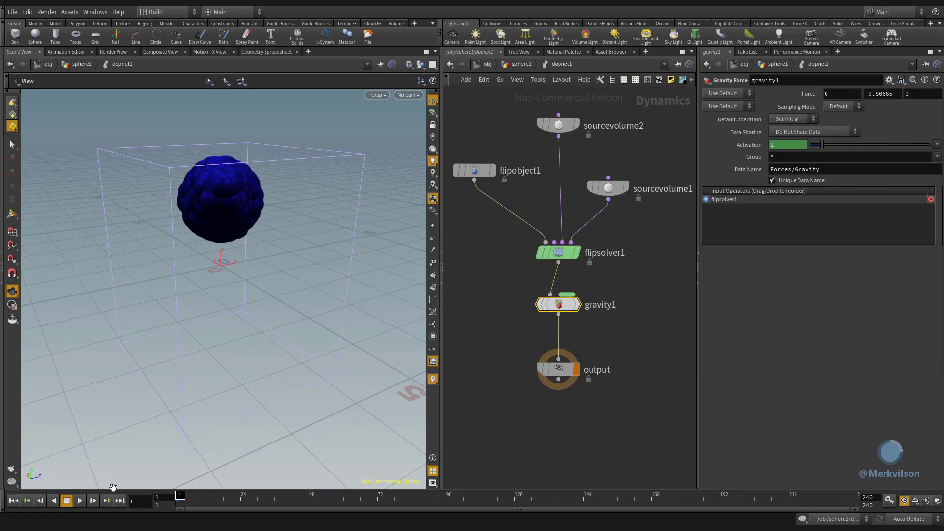
{"action": "left_click", "coordinate": [80, 500]}
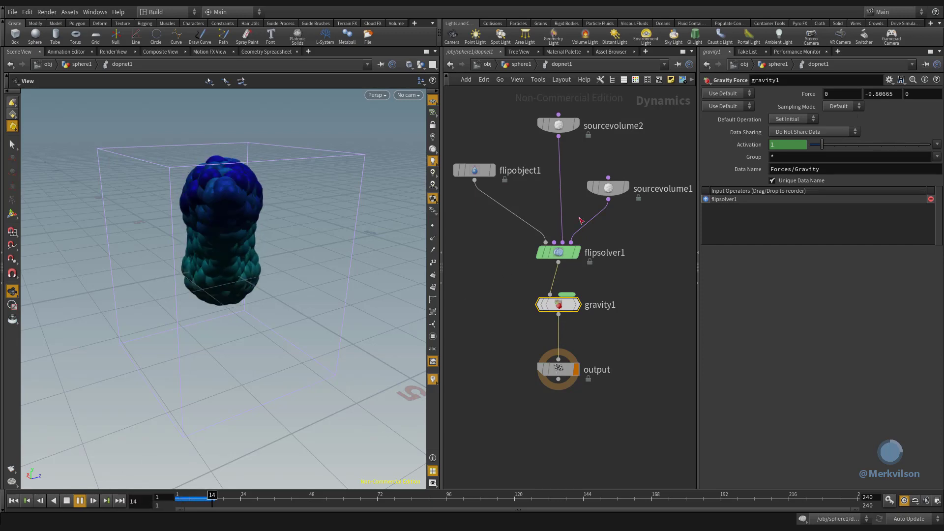
- Keyframe the Activation of sourcevolume1 at 1 on frame 10 and at 0 on frame 11
{"action": "left_click", "coordinate": [605, 192]}
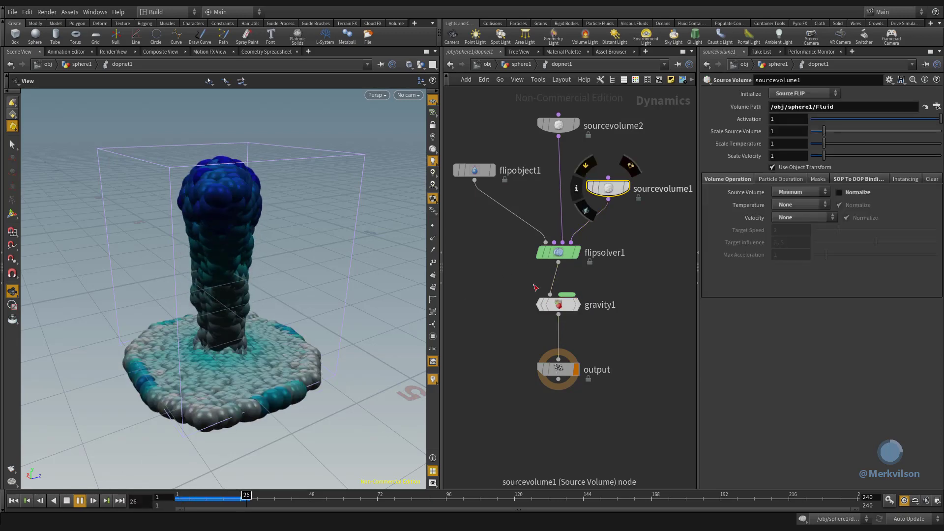
{"action": "left_click", "coordinate": [215, 496]}
{"action": "left_click_drag", "start_coordinate": [215, 497], "coordinate": [200, 500]}
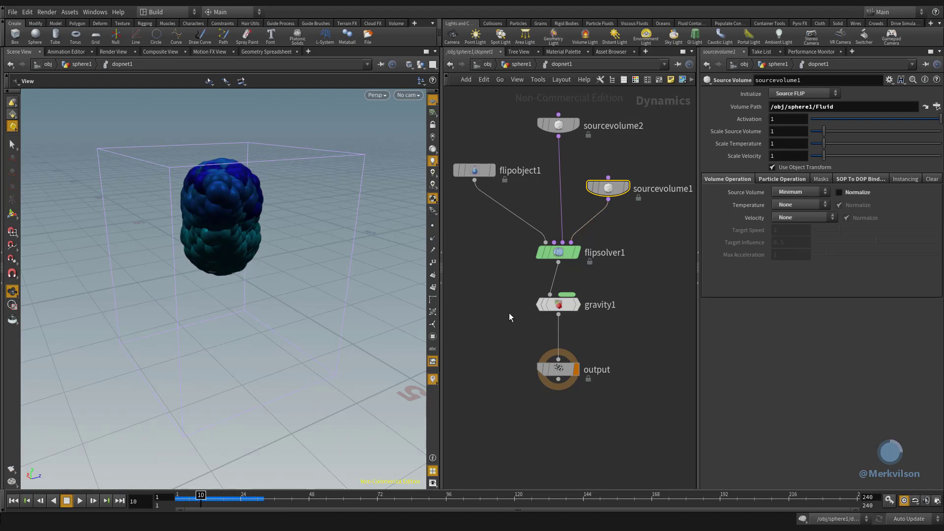
{"action": "left_click", "coordinate": [789, 119], "text": "alt"}
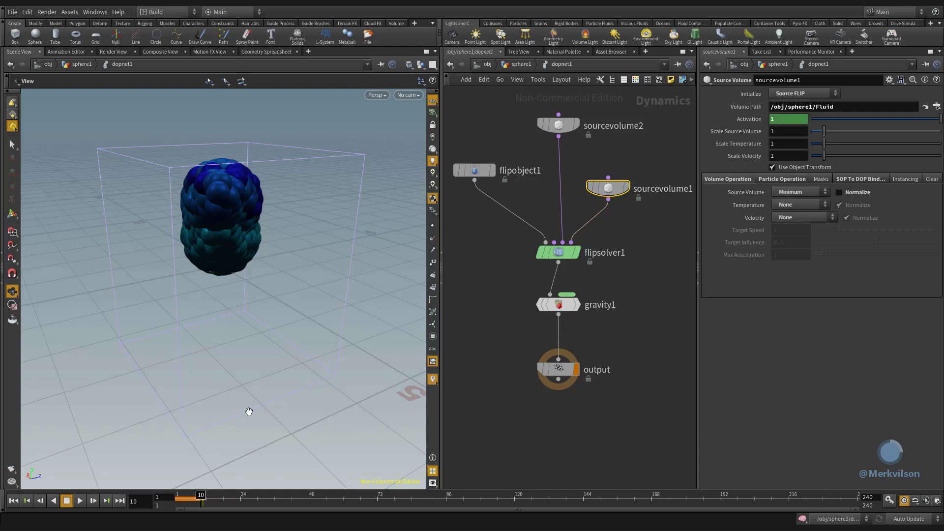
{"action": "left_click", "coordinate": [95, 500]}
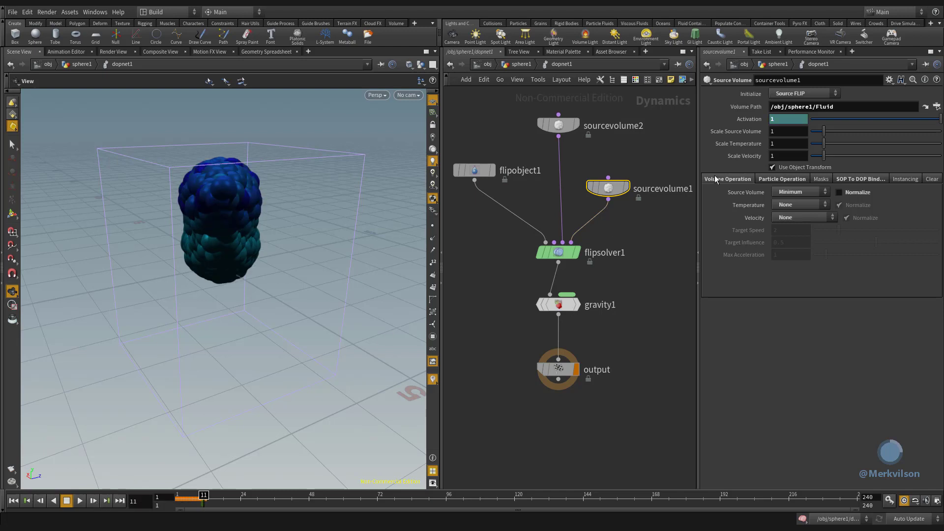
{"action": "left_click_drag", "start_coordinate": [828, 119], "coordinate": [797, 120]}
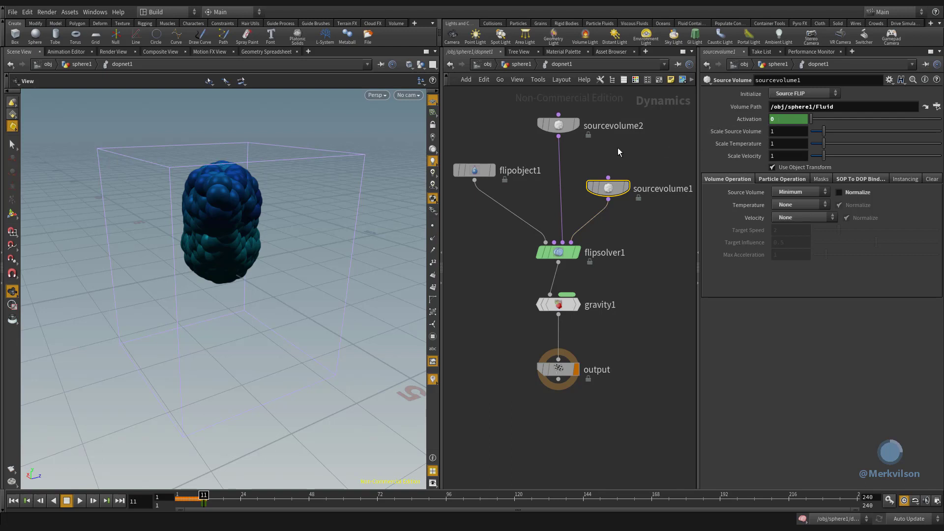
- Set the Particle Separation of flipobject1 to 0.03 and return the timeline to frame 1
{"action": "left_click", "coordinate": [478, 171]}
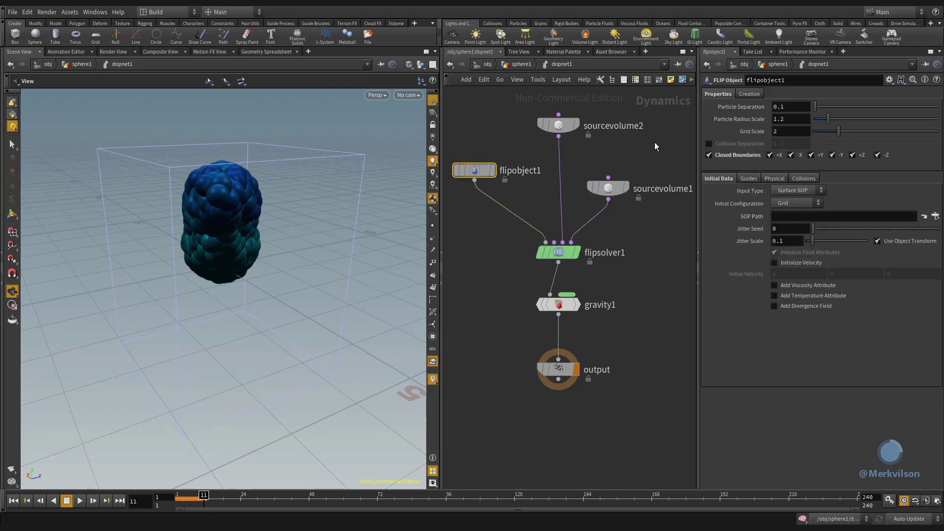
{"action": "left_click", "coordinate": [790, 107]}
{"action": "key", "text": "Return"}
{"action": "left_click", "coordinate": [178, 500]}
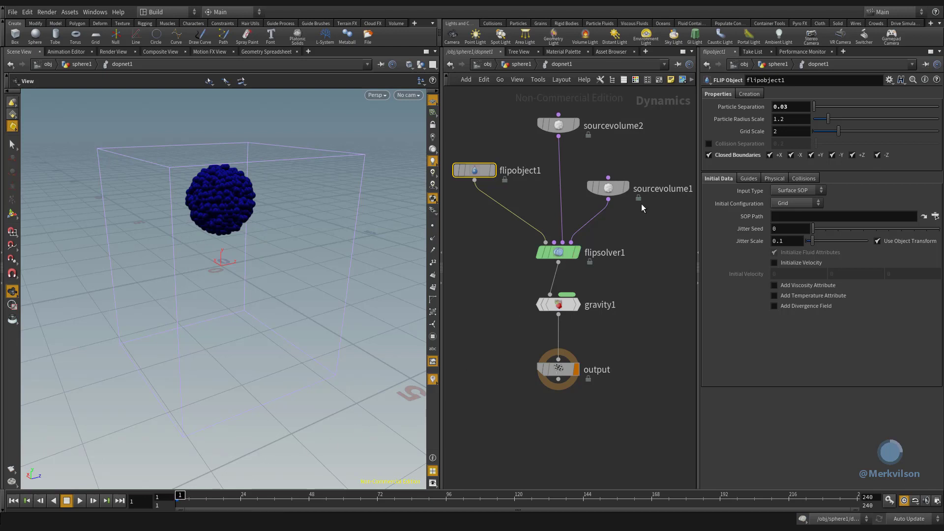
- Link the Particle Separation of fluidsource1 to the Particle Separation of flipobject1 with a relative reference
{"action": "right_click", "coordinate": [730, 118]}
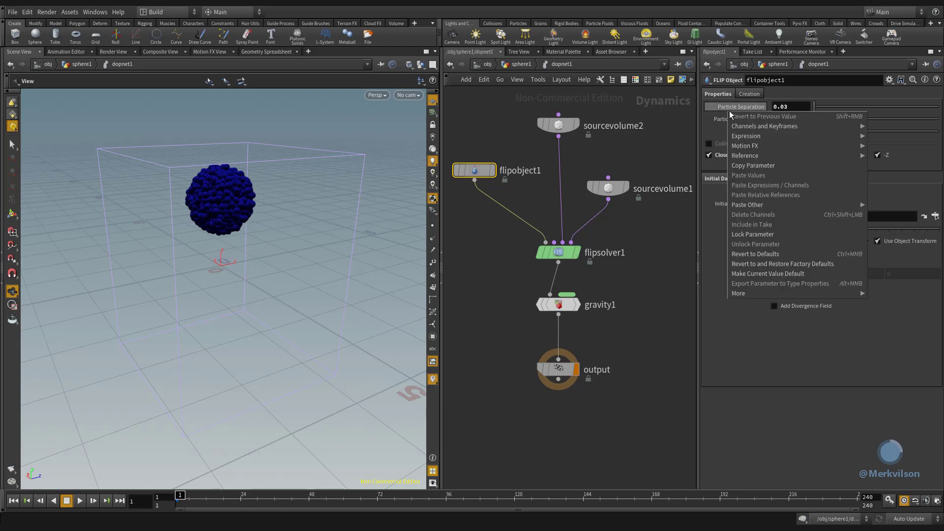
{"action": "left_click", "coordinate": [735, 166]}
{"action": "left_click", "coordinate": [517, 65]}
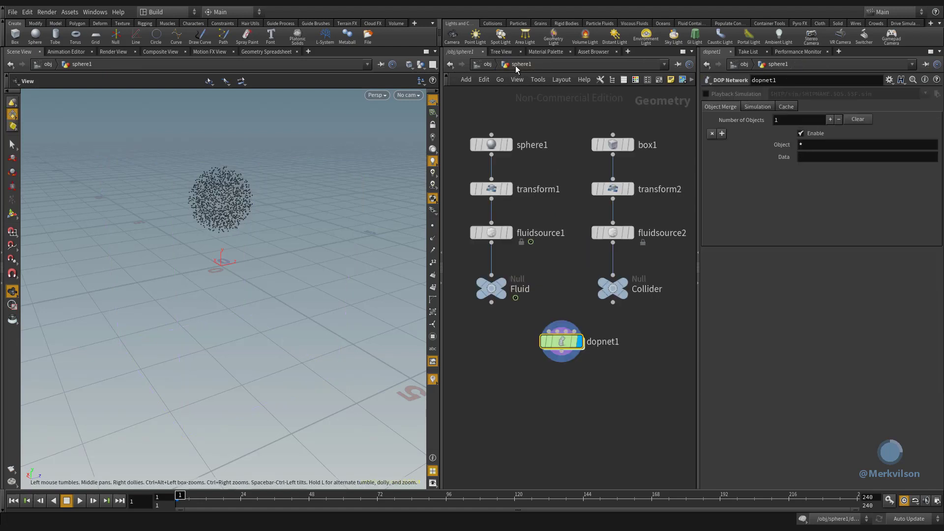
{"action": "left_click", "coordinate": [535, 234]}
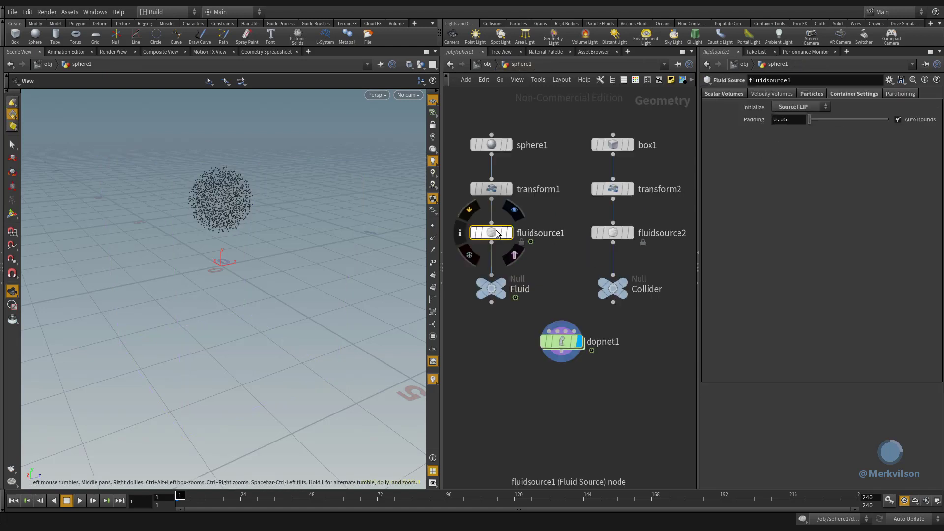
{"action": "left_click", "coordinate": [803, 96]}
{"action": "right_click", "coordinate": [727, 144]}
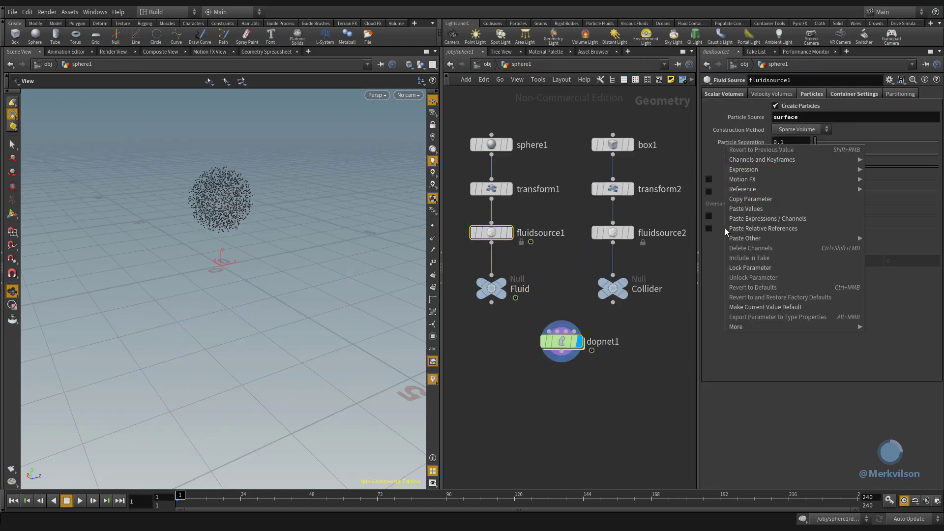
{"action": "left_click", "coordinate": [798, 229]}
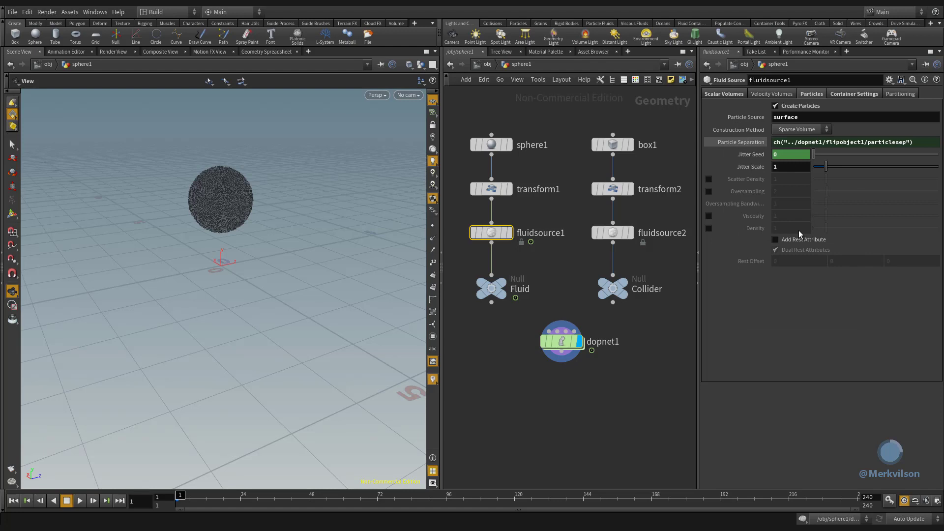
- Link the Division Size of fluidsource2's scalar volume to flipobject1's Particle Separation with the same relative reference
{"action": "left_click", "coordinate": [608, 232]}
{"action": "left_click", "coordinate": [719, 94]}
{"action": "right_click", "coordinate": [745, 202]}
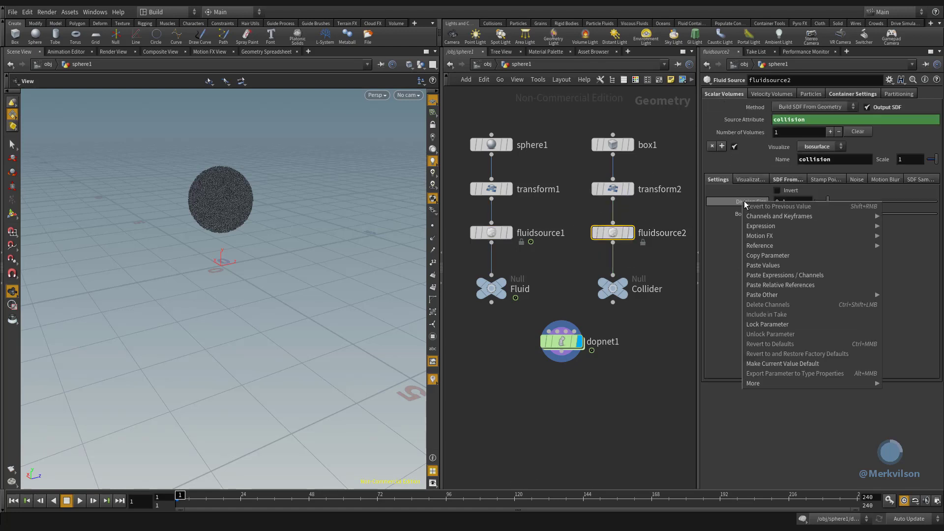
{"action": "left_click", "coordinate": [815, 285]}
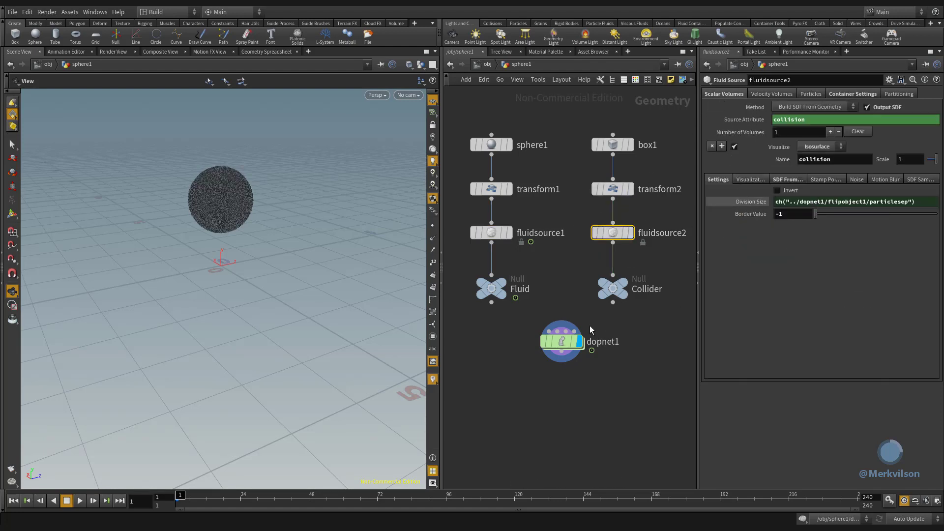
- Inside dopnet1, set the Particle Separation of flipobject1 to 0.025 and play the simulation
{"action": "double_click", "coordinate": [565, 343]}
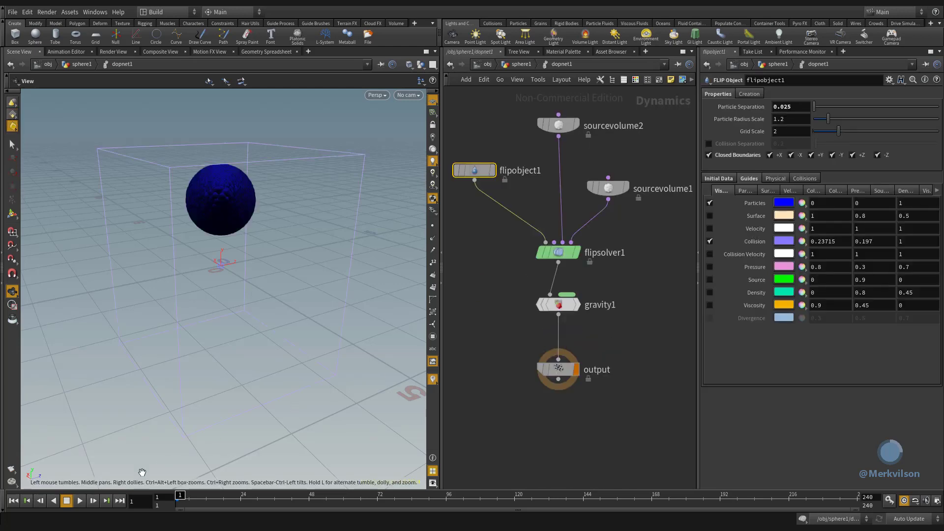
{"action": "left_click", "coordinate": [80, 500]}
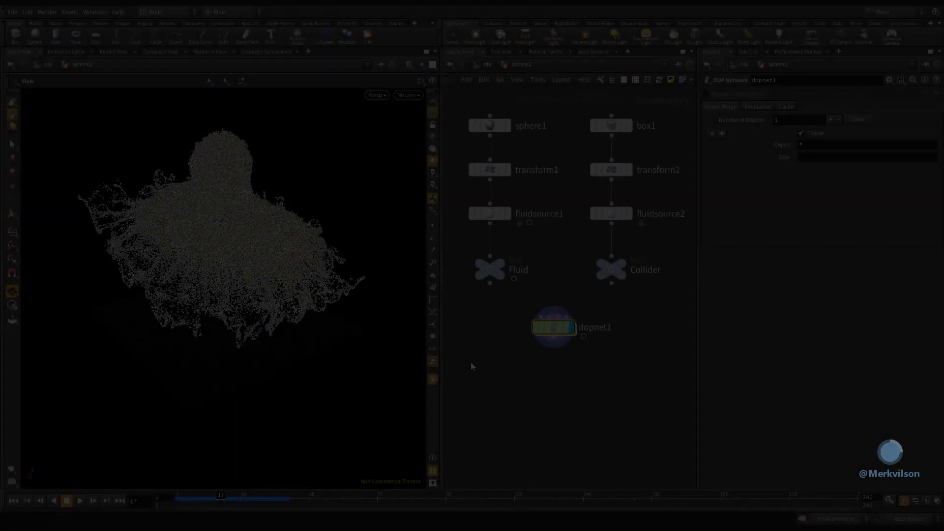
- Add a Dop I/O node below dopnet1 in the sphere1 network and make it the displayed node
{"action": "key", "text": "Tab"}
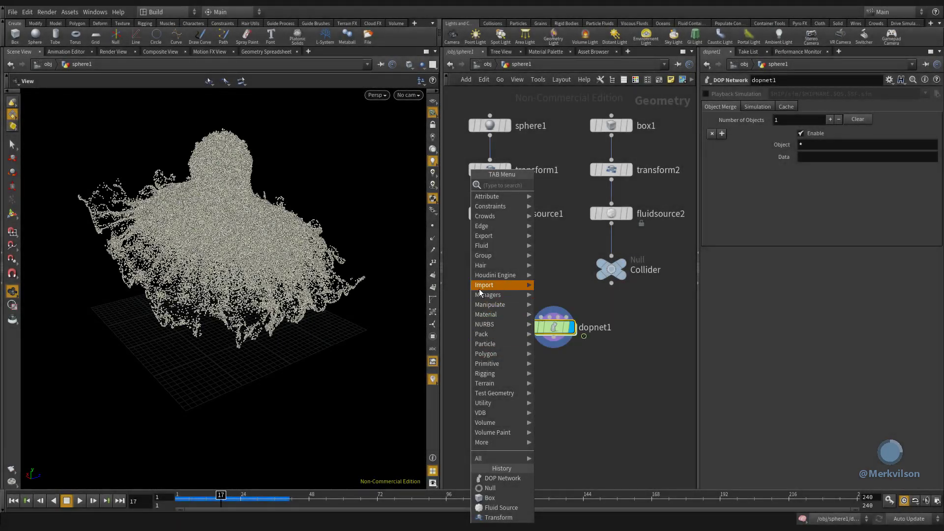
{"action": "left_click", "coordinate": [562, 326]}
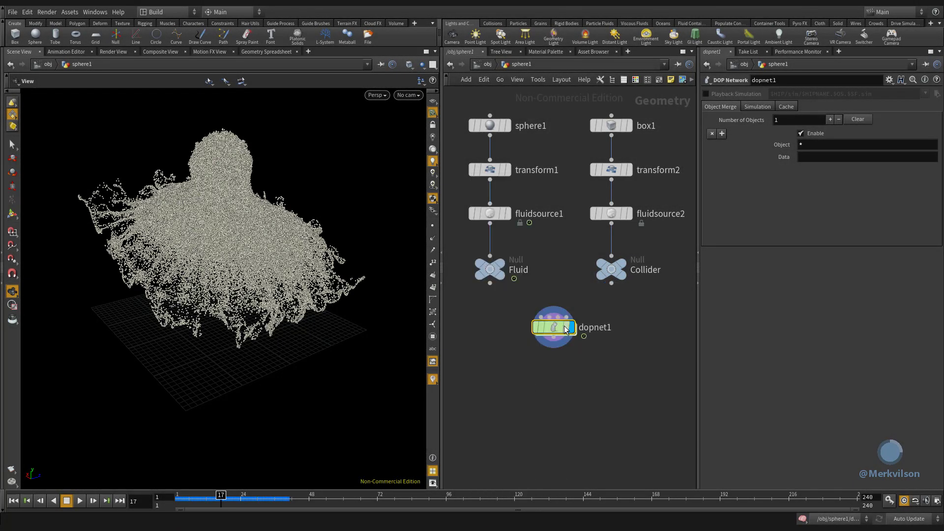
{"action": "left_click", "coordinate": [553, 378]}
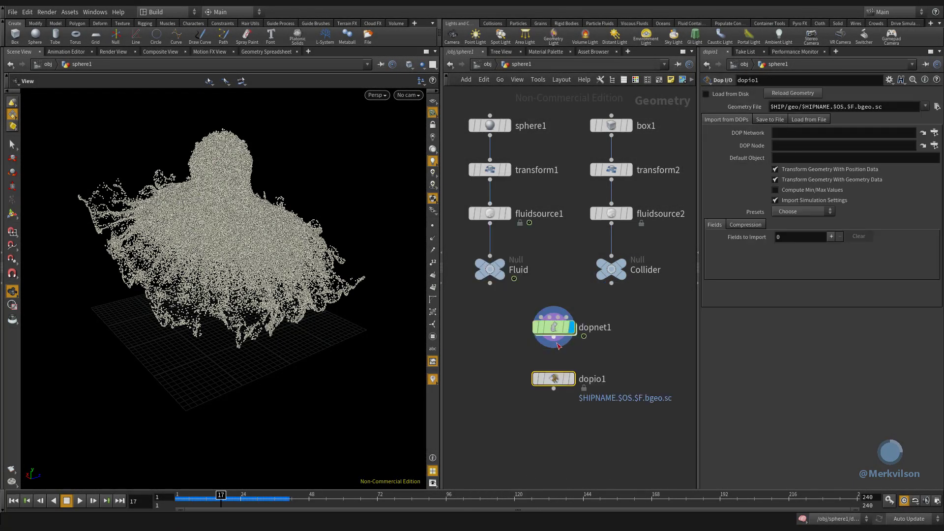
{"action": "left_click", "coordinate": [571, 380]}
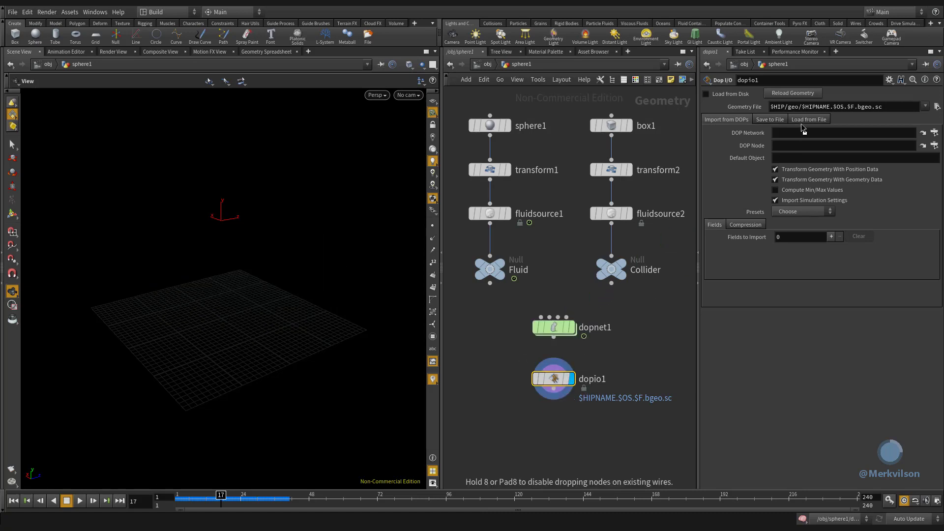
- Point dopio1 to /obj/sphere1/dopnet1 as DOP Network and flipobject1 as DOP Node, and add one field to import
{"action": "left_click_drag", "start_coordinate": [801, 125], "coordinate": [799, 137]}
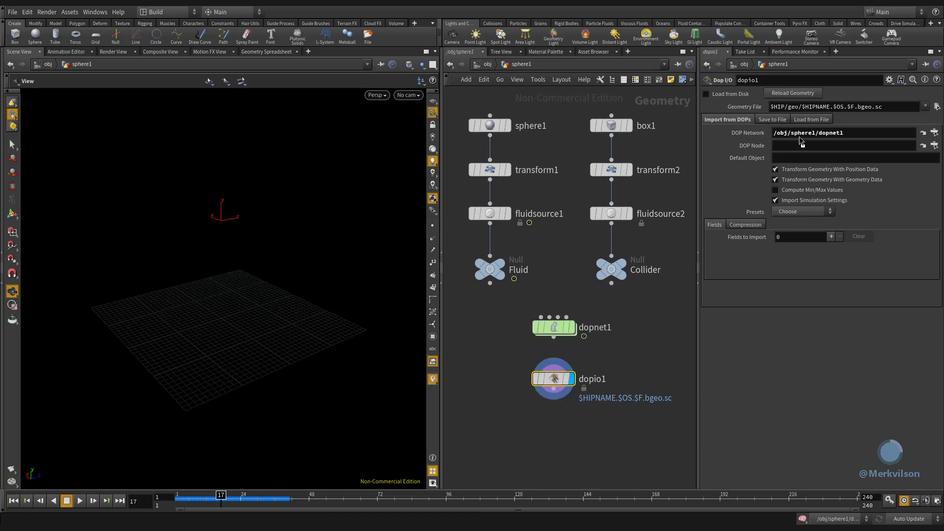
{"action": "left_click", "coordinate": [934, 145]}
{"action": "scroll", "coordinate": [680, 153], "scroll_direction": "down", "scroll_amount": 1}
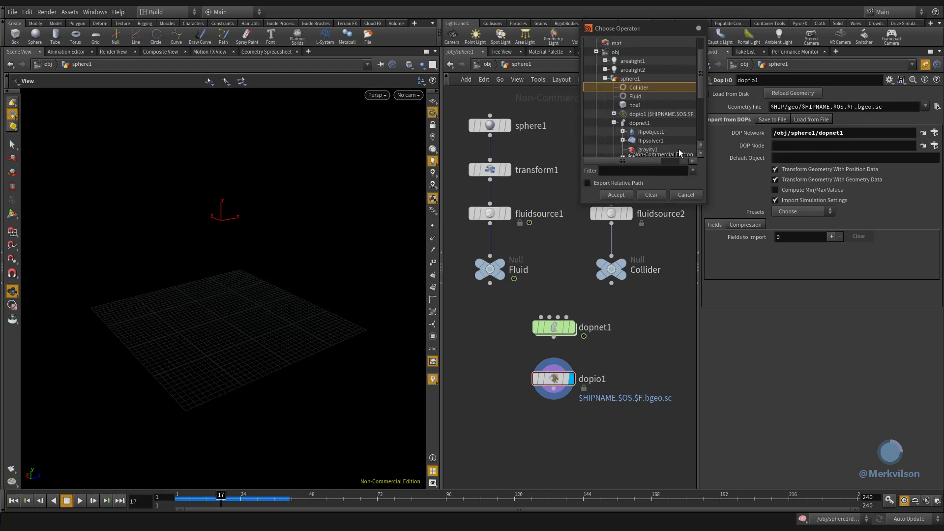
{"action": "left_click", "coordinate": [651, 132]}
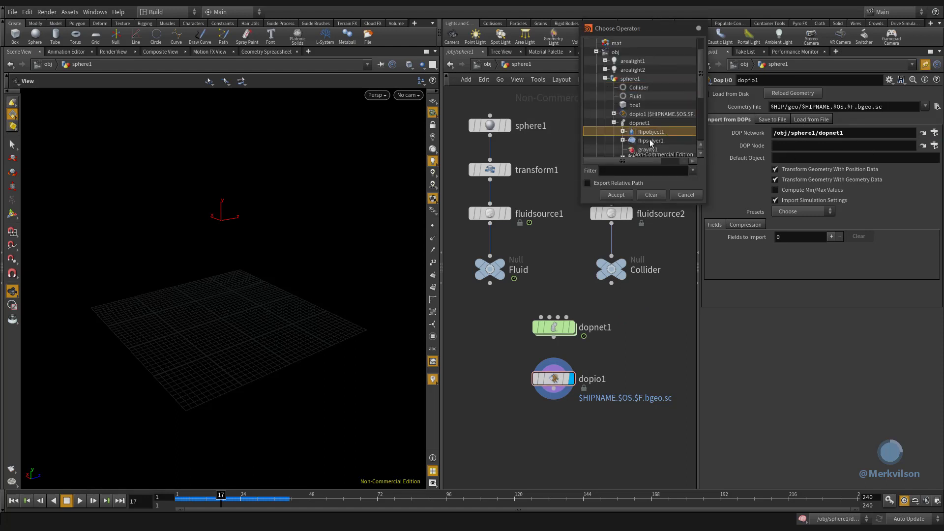
{"action": "left_click", "coordinate": [615, 195]}
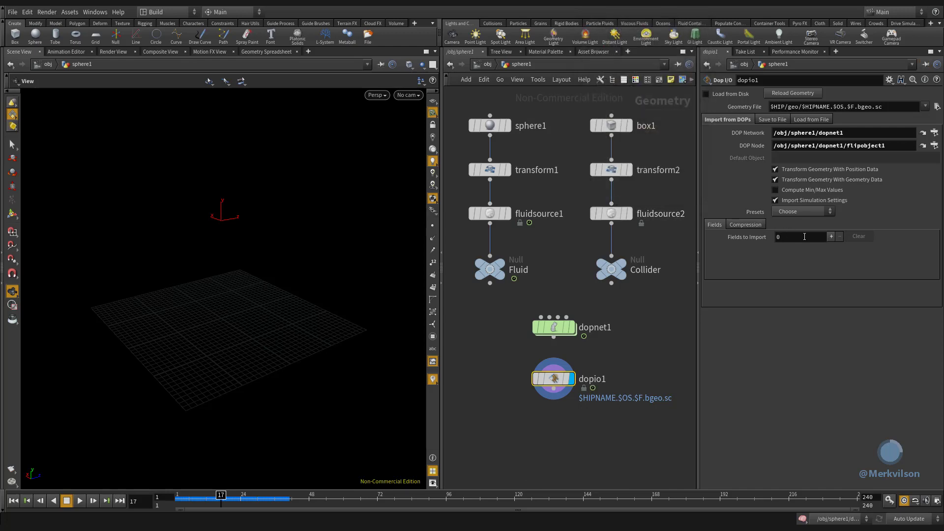
{"action": "left_click", "coordinate": [831, 236]}
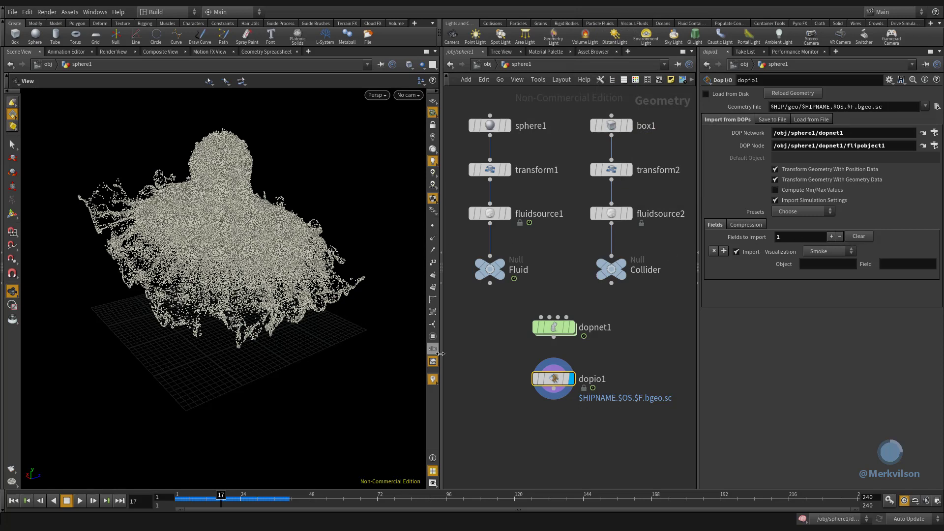
- Add a VDB from Particles node below dopio1, wire dopio1 into it and display its result
{"action": "key", "text": "Tab"}
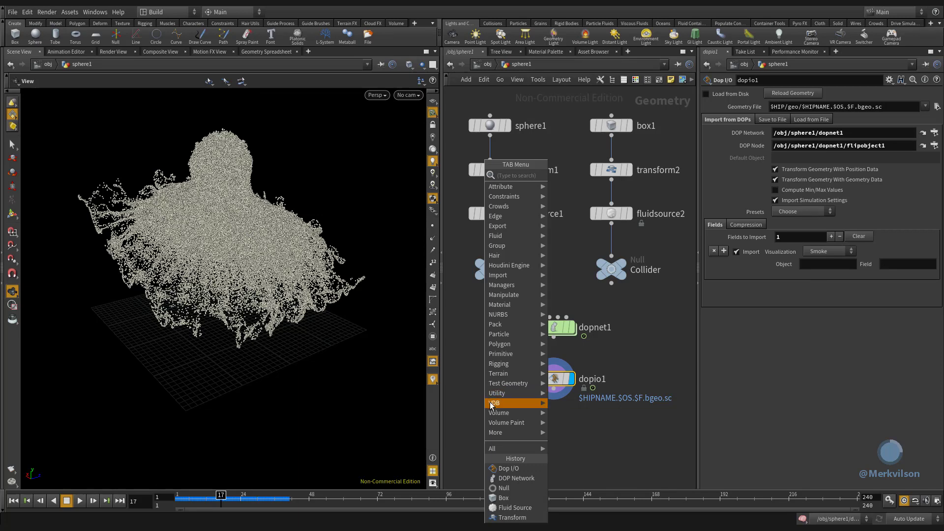
{"action": "mouse_move", "coordinate": [492, 405]}
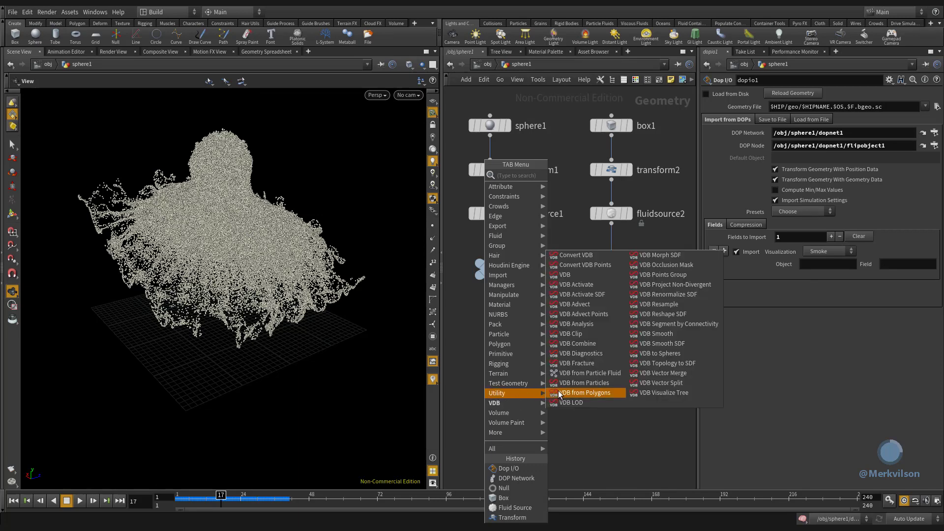
{"action": "left_click", "coordinate": [613, 383]}
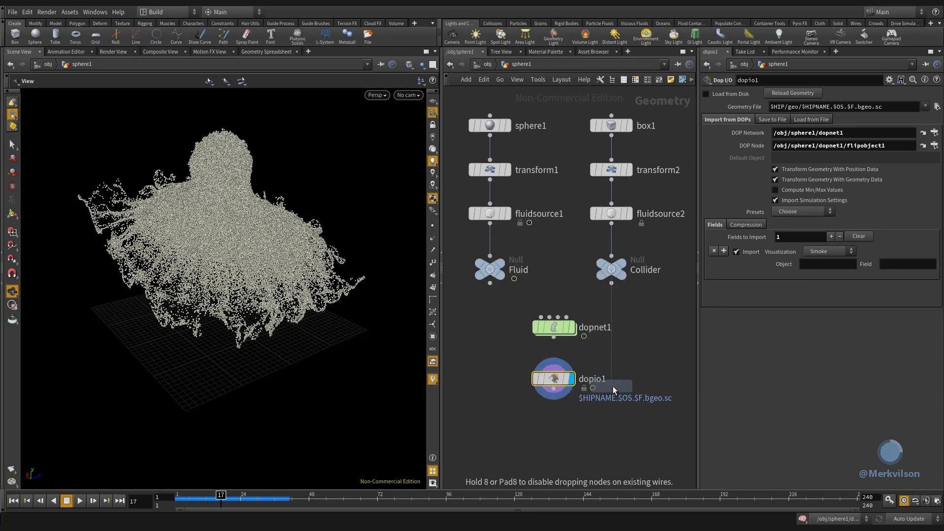
{"action": "left_click", "coordinate": [555, 428]}
{"action": "left_click_drag", "start_coordinate": [560, 393], "coordinate": [554, 421]}
{"action": "left_click", "coordinate": [572, 430]}
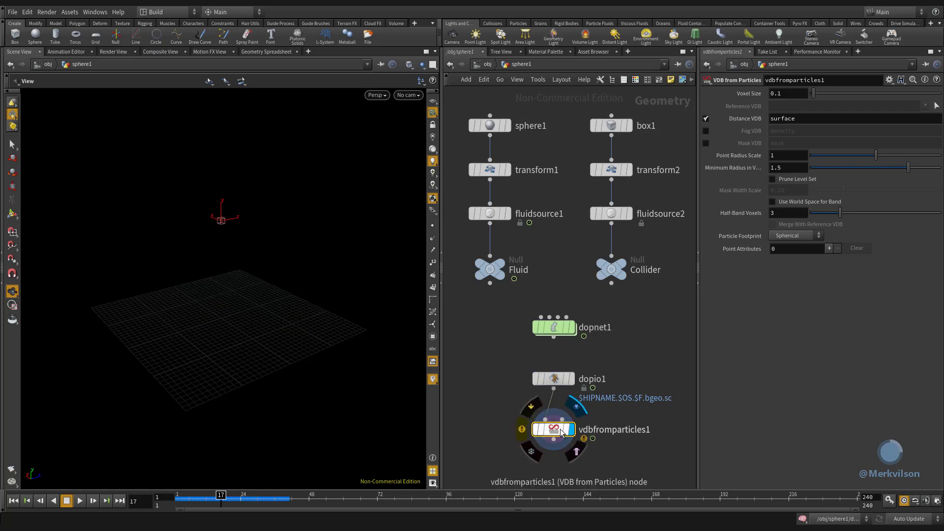
- Configure vdbfromparticles1 with Voxel Size 0.03, Point Radius Scale 2, Minimum Radius in Voxels 0.3 and a Fog VDB instead of the Distance VDB
{"action": "double_click", "coordinate": [786, 167]}
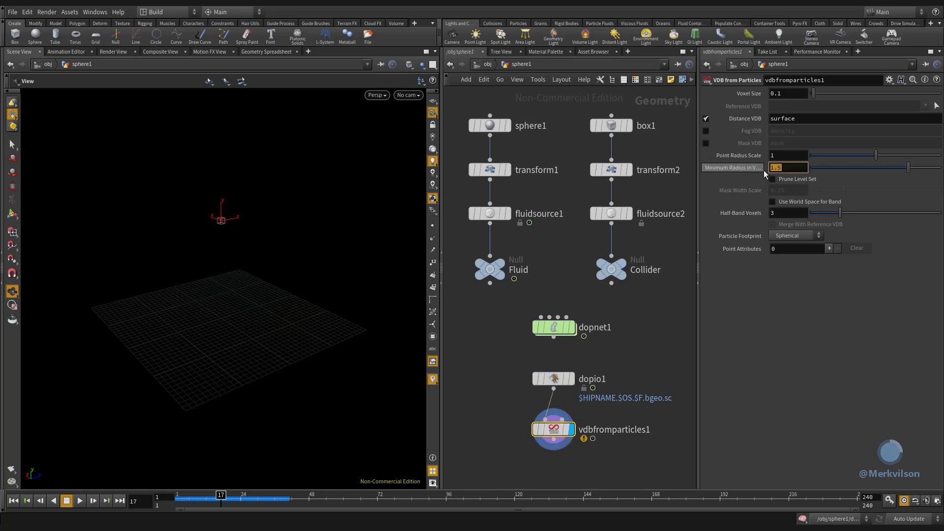
{"action": "type", "text": "0.3"}
{"action": "key", "text": "Return"}
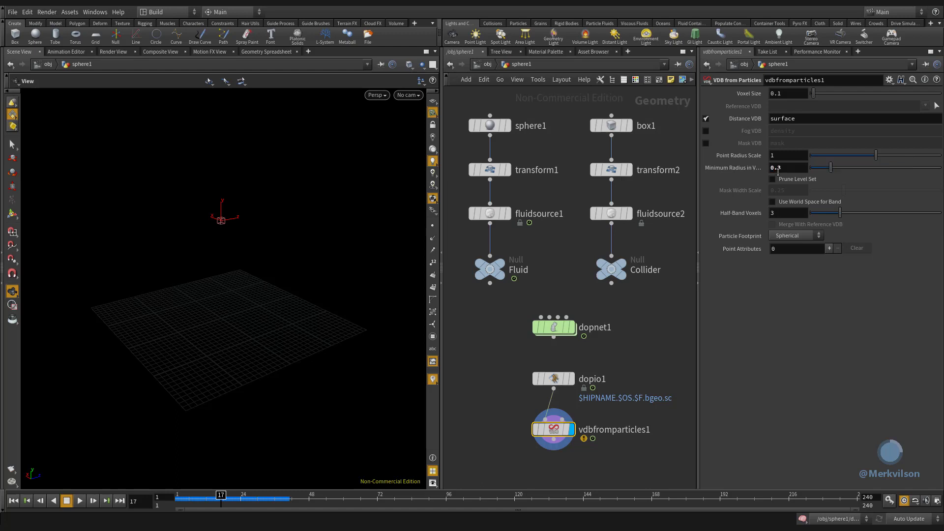
{"action": "left_click", "coordinate": [779, 156]}
{"action": "type", "text": "2"}
{"action": "key", "text": "Return"}
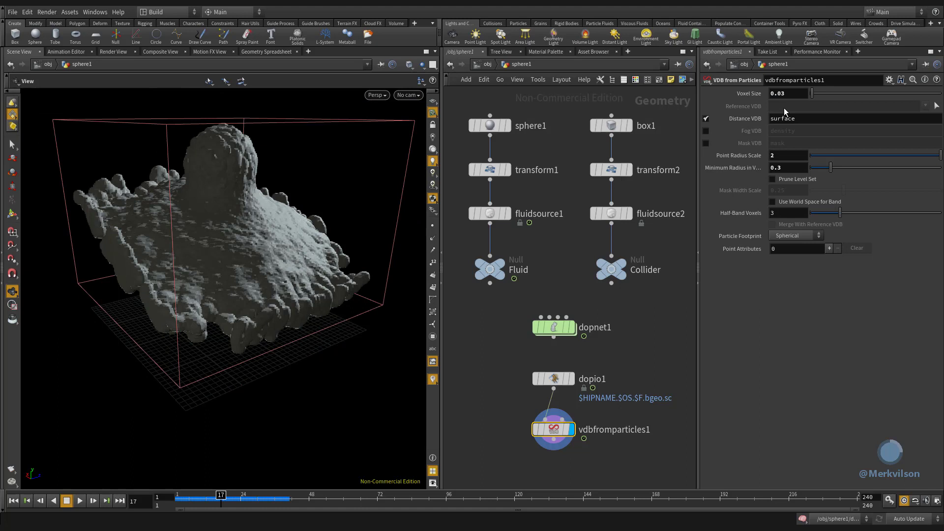
{"action": "left_click", "coordinate": [706, 119]}
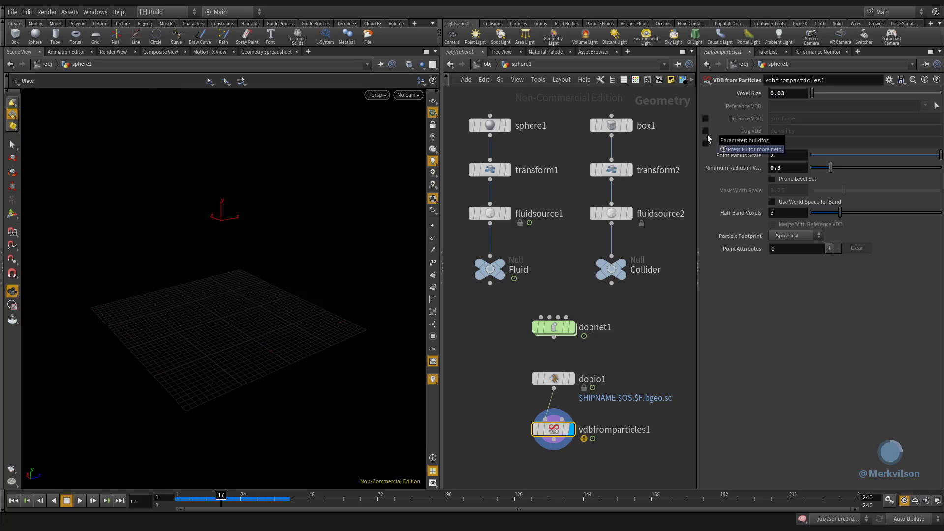
{"action": "left_click", "coordinate": [706, 131]}
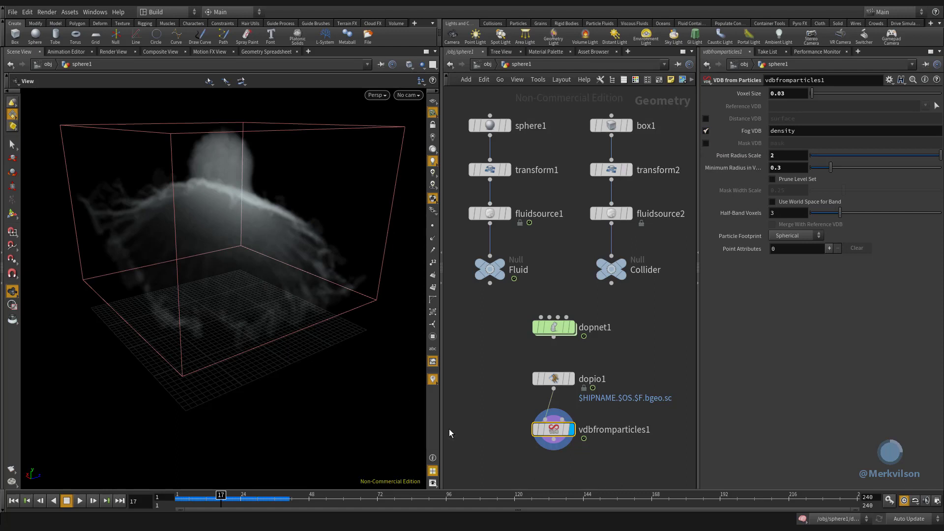
- Add a VDB Combine node below vdbfromparticles1, wire it to that node's output and display it
{"action": "middle_click_drag", "start_coordinate": [494, 445], "coordinate": [505, 391]}
{"action": "key", "text": "Tab"}
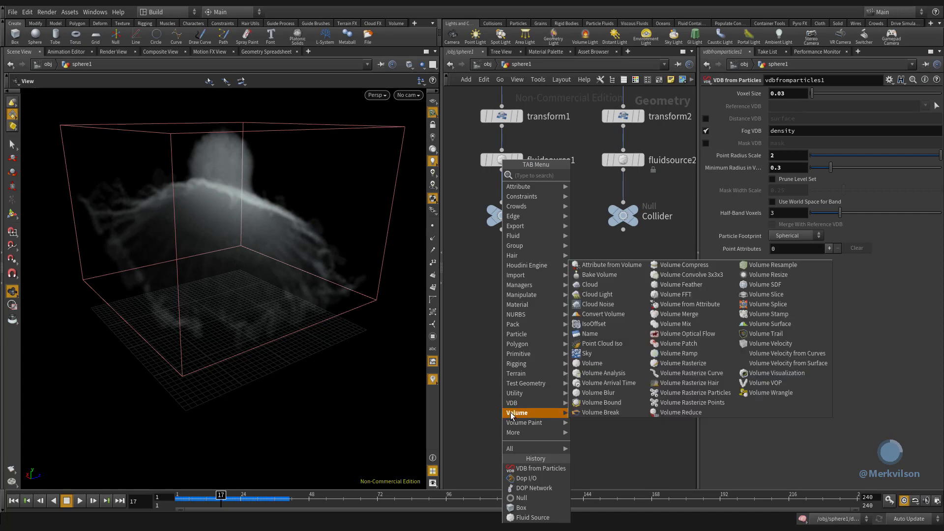
{"action": "mouse_move", "coordinate": [512, 404]}
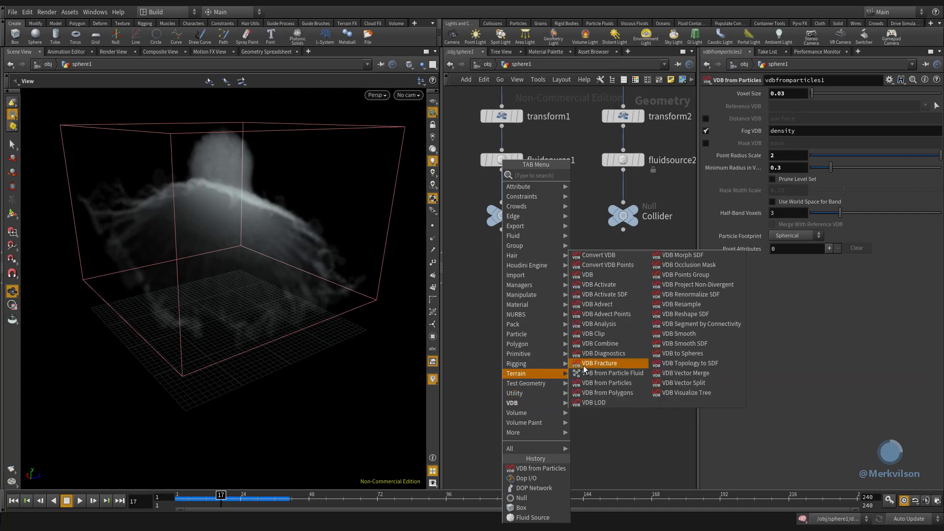
{"action": "left_click", "coordinate": [628, 344]}
{"action": "left_click", "coordinate": [567, 418]}
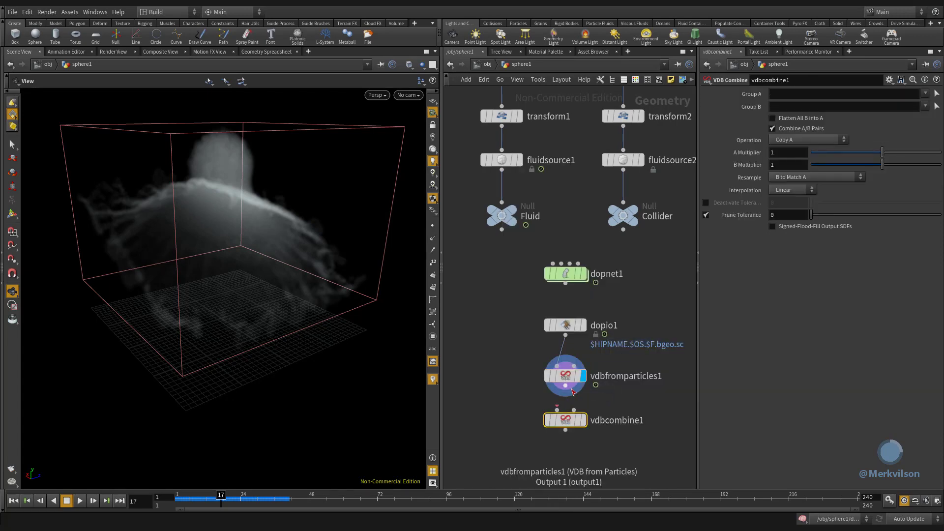
{"action": "mouse_move", "coordinate": [585, 424]}
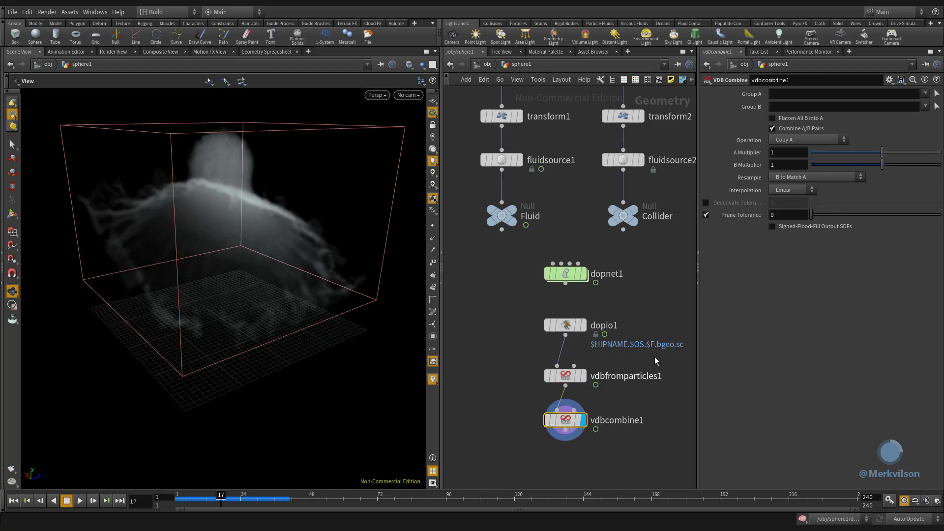
- Set the A Multiplier of vdbcombine1 to 10 to make the fog volume denser
{"action": "left_click", "coordinate": [774, 152]}
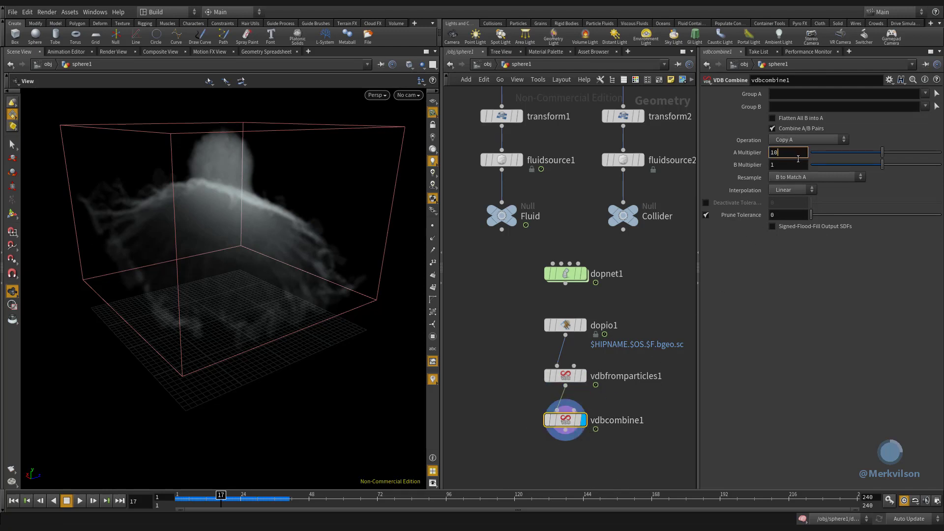
{"action": "type", "text": "0"}
{"action": "key", "text": "Return"}
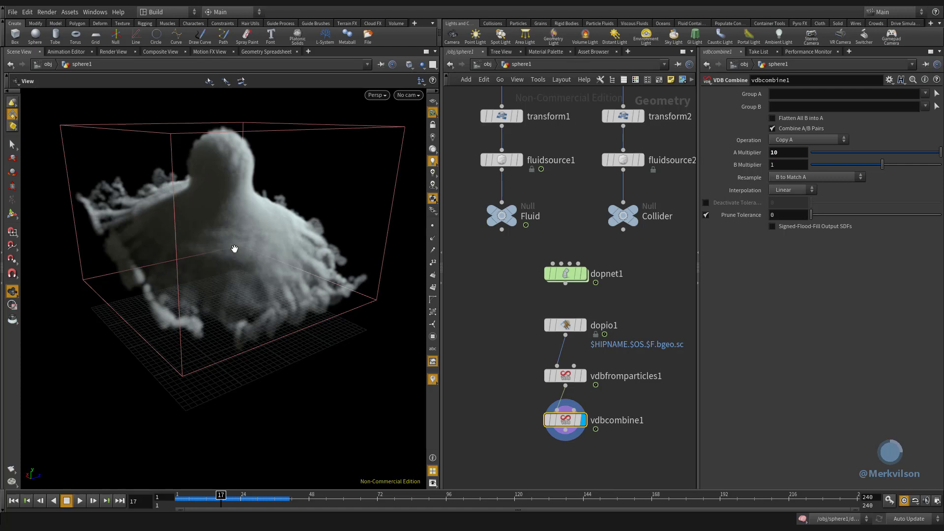
- Render a flipbook of the current viewport to MPlay over the default frame range
{"action": "left_click", "coordinate": [16, 472]}
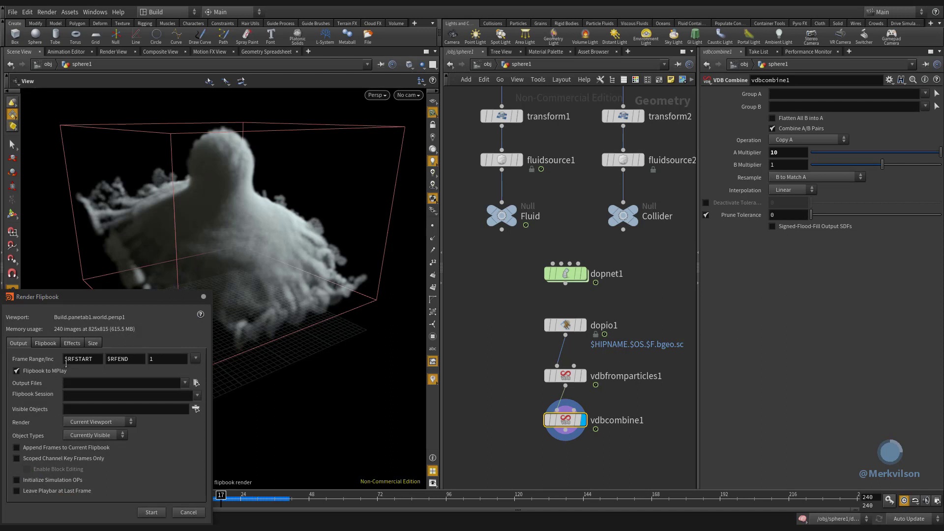
{"action": "left_click_drag", "start_coordinate": [78, 301], "coordinate": [231, 199]}
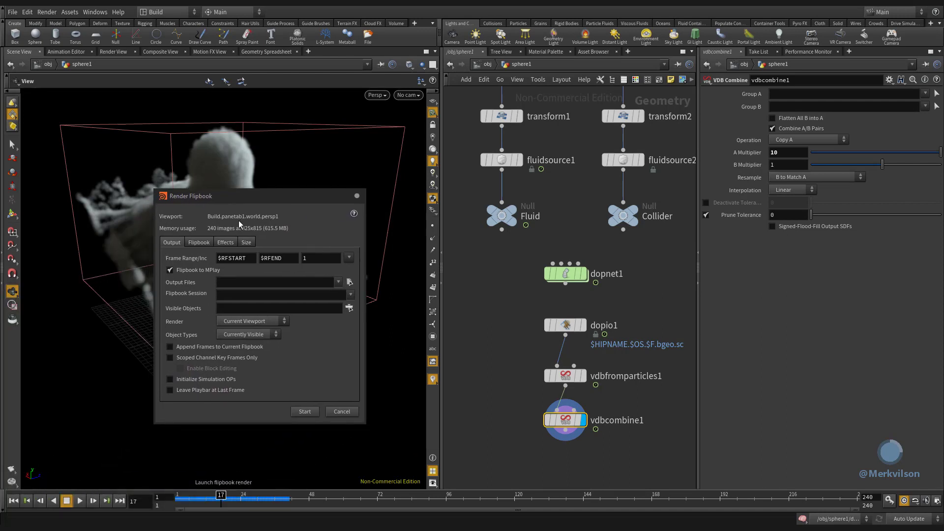
{"action": "left_click", "coordinate": [304, 412]}
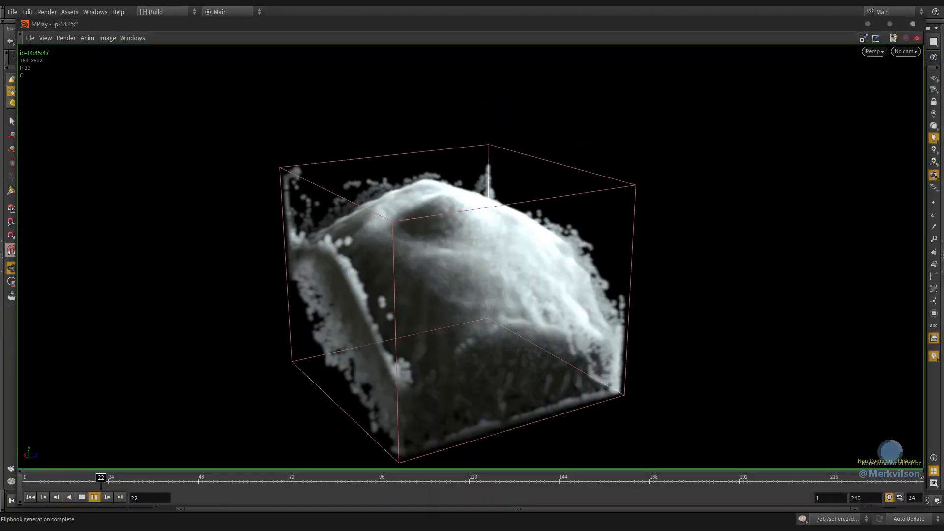